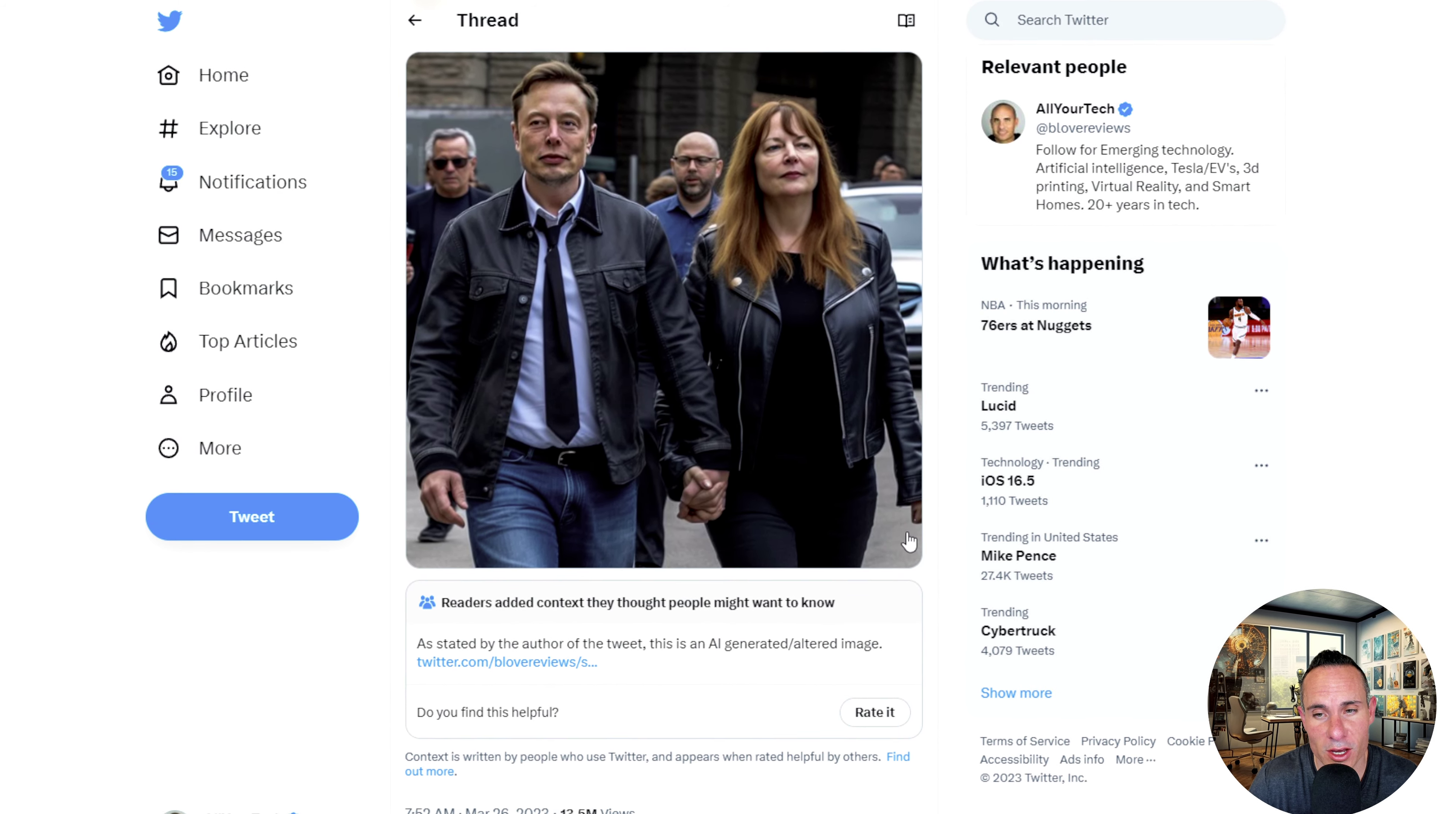
- Read the Twitter thread under the AI-generated Elon Musk image, including his reply about never wearing that outfit
{"action": "scroll", "coordinate": [909, 542], "scroll_direction": "down", "scroll_amount": 3}
{"action": "left_click_drag", "start_coordinate": [633, 638], "coordinate": [531, 674]}
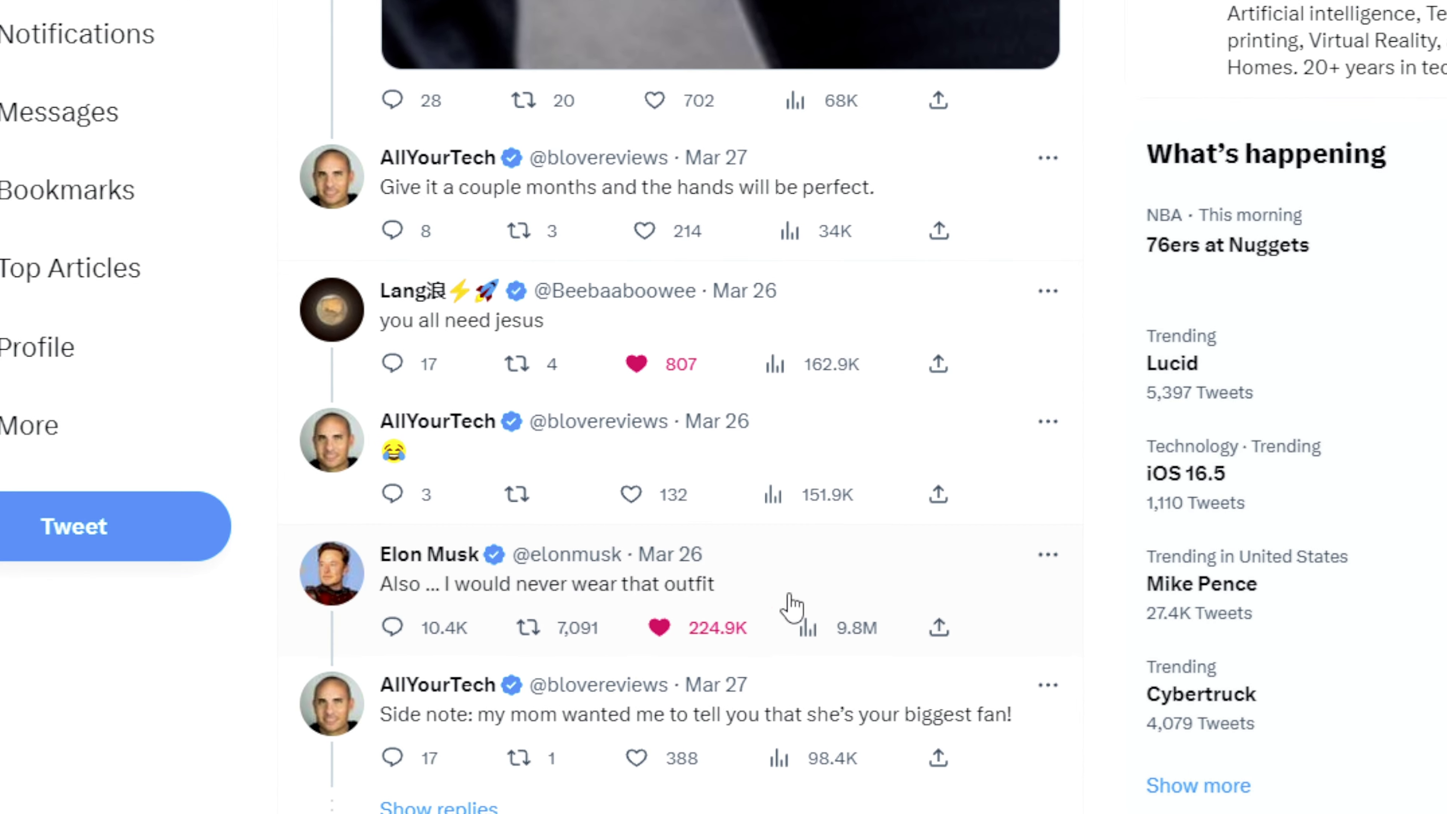
{"action": "left_click_drag", "start_coordinate": [709, 586], "coordinate": [383, 594]}
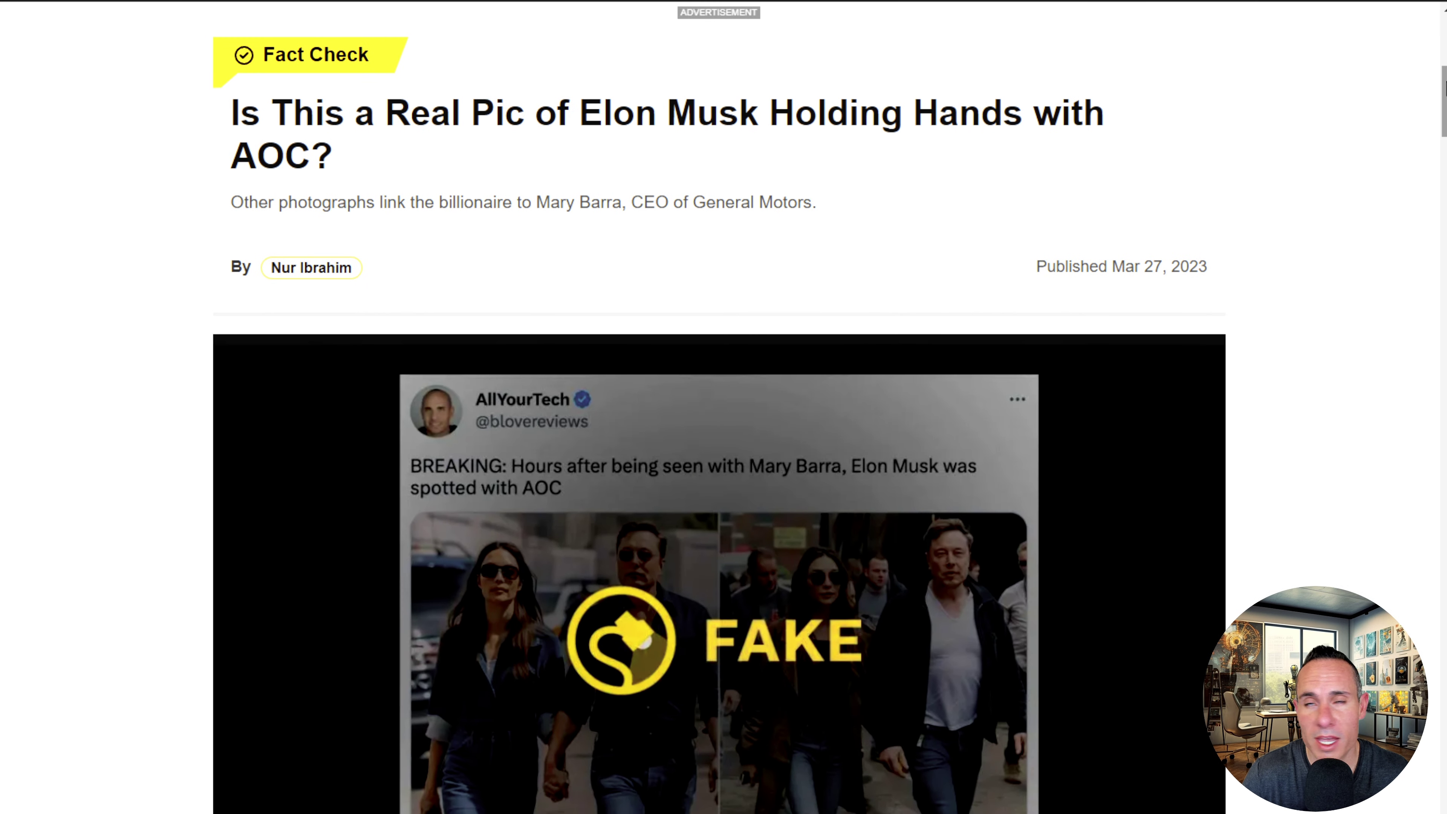
- Read through the fact-check article on the picture of Elon Musk holding hands with AOC, including the embedded tweets
{"action": "scroll", "coordinate": [1439, 68], "scroll_direction": "down", "scroll_amount": 1}
{"action": "scroll", "coordinate": [719, 407], "scroll_direction": "down", "scroll_amount": 15}
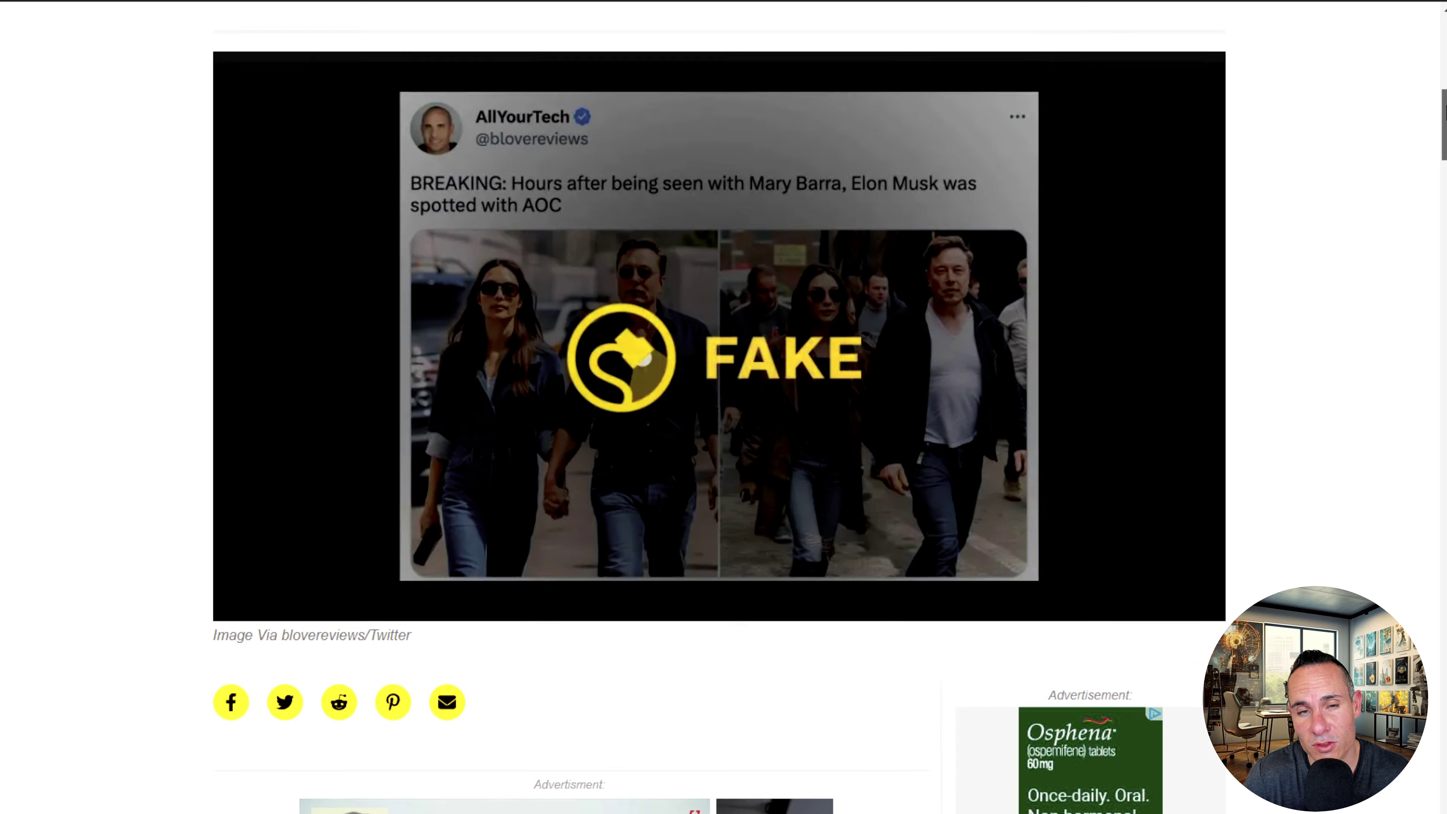
{"action": "scroll", "coordinate": [1437, 264], "scroll_direction": "down", "scroll_amount": 18}
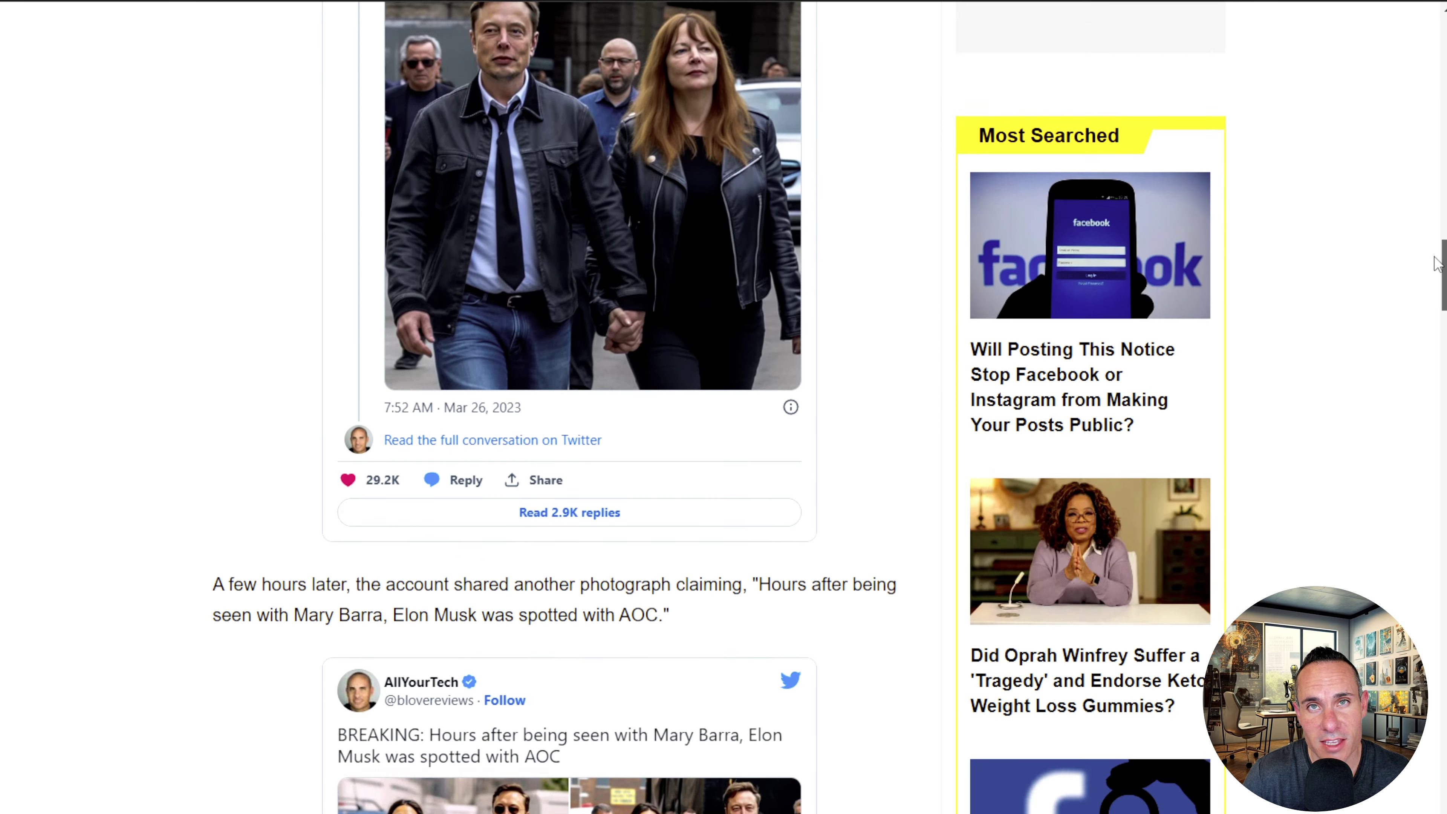
{"action": "left_click_drag", "start_coordinate": [1437, 263], "coordinate": [1429, 428]}
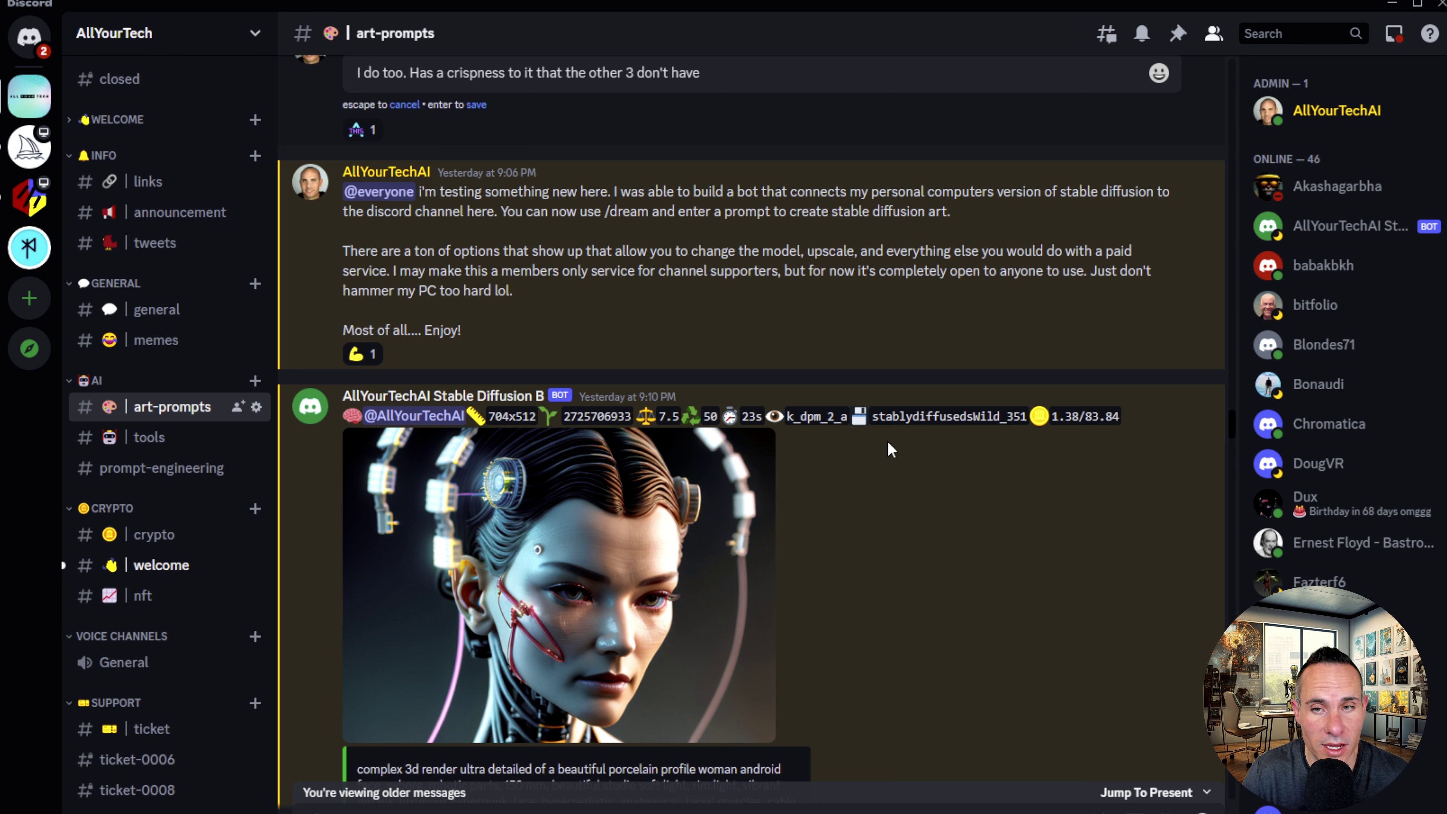
- Prepare a /dream command in Discord's art-prompts channel with width 512 and height 768
{"action": "scroll", "coordinate": [847, 362], "scroll_direction": "down", "scroll_amount": 10}
{"action": "left_click_drag", "start_coordinate": [1236, 332], "coordinate": [1255, 438]}
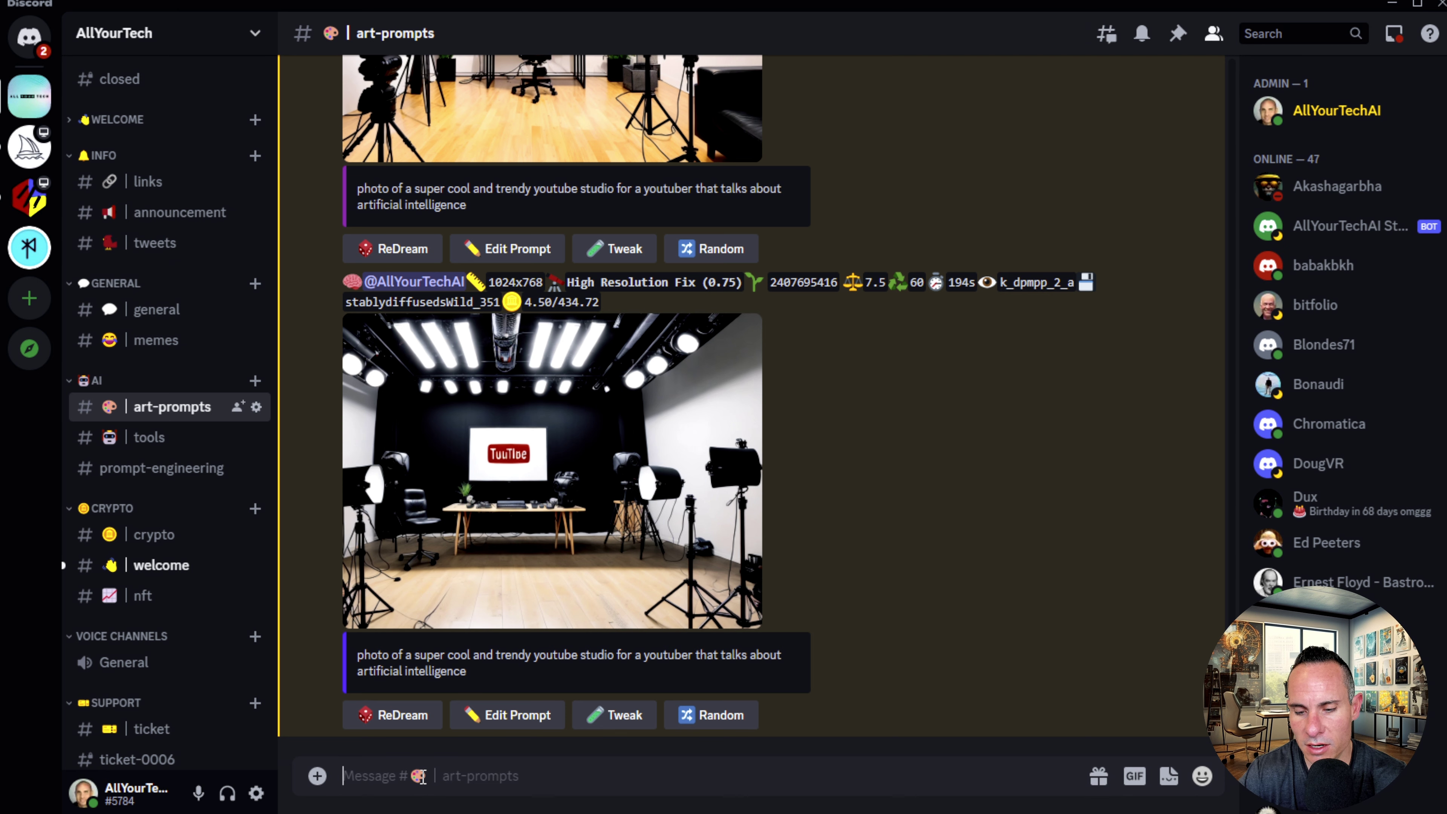
{"action": "type", "text": "/"}
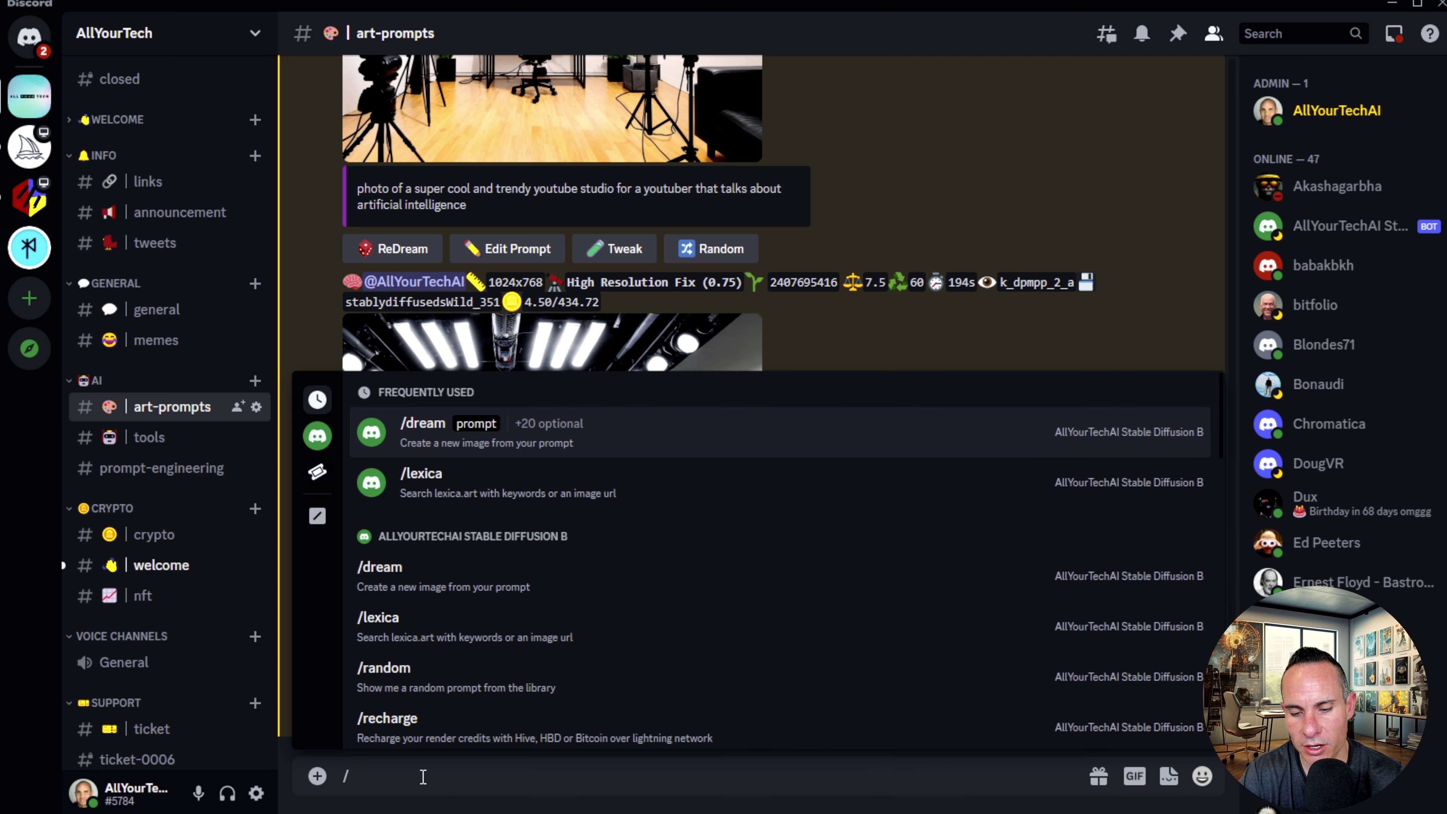
{"action": "type", "text": "dream"}
{"action": "key", "text": "Tab"}
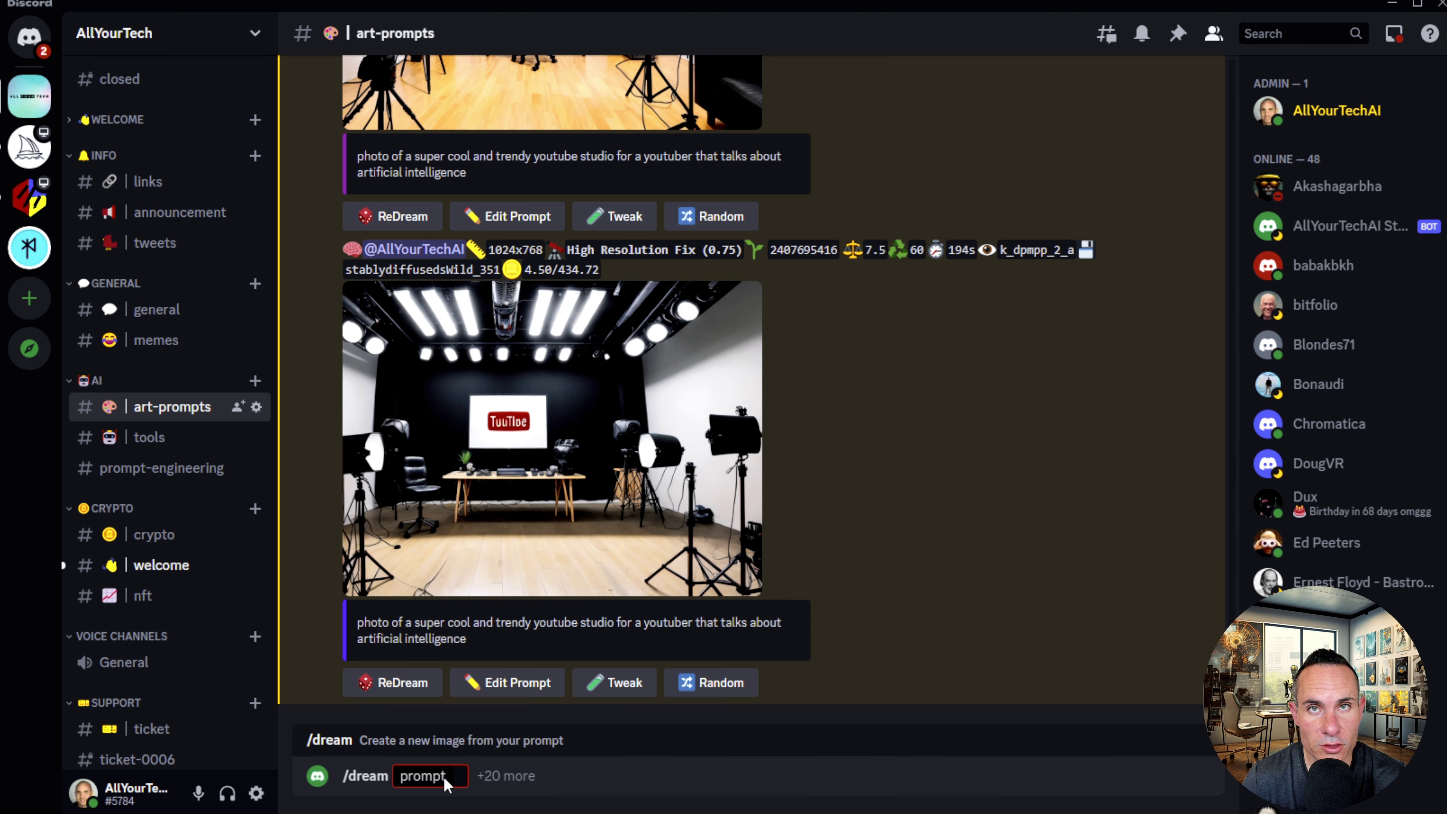
{"action": "left_click", "coordinate": [509, 776]}
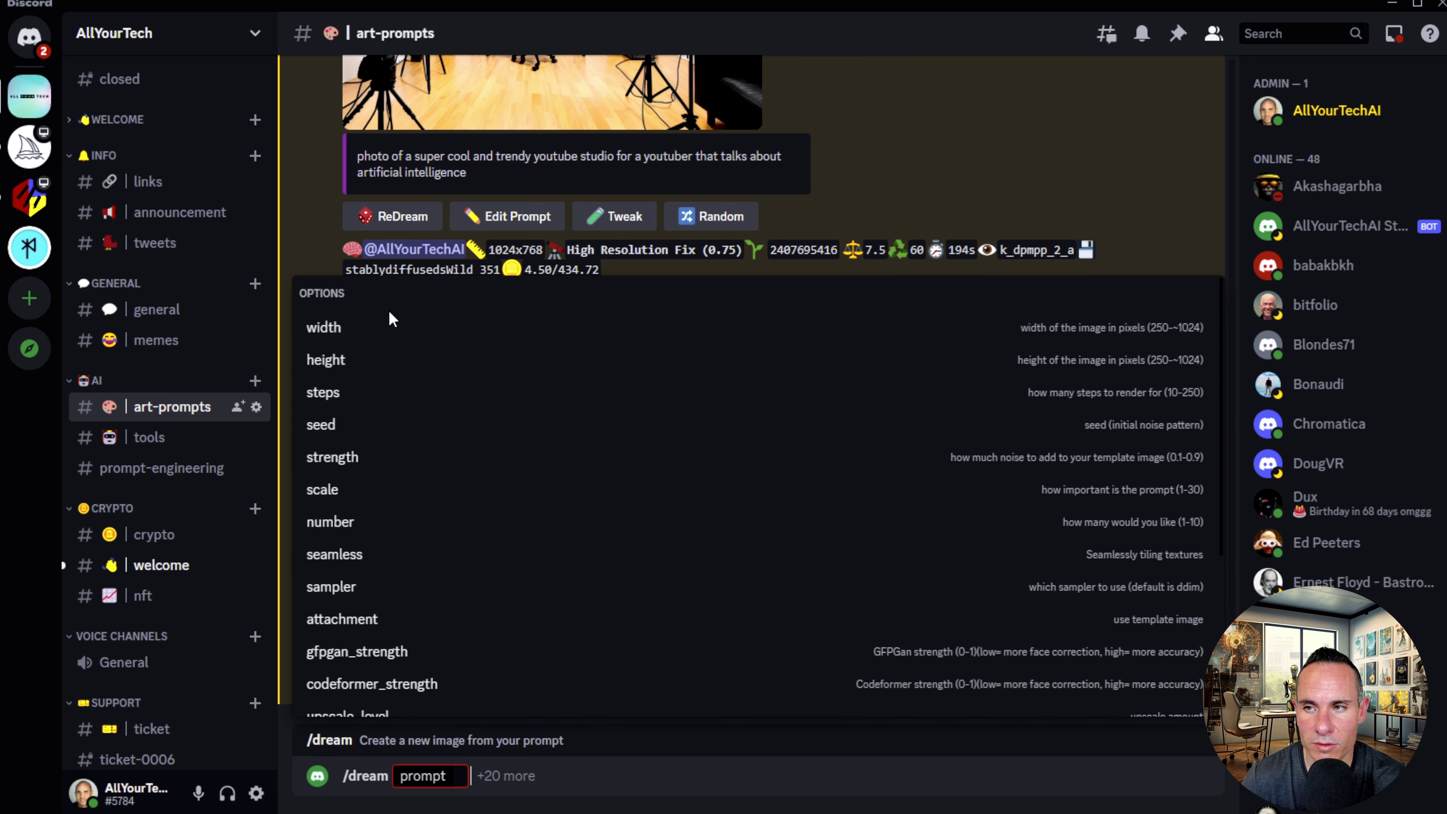
{"action": "left_click", "coordinate": [348, 334]}
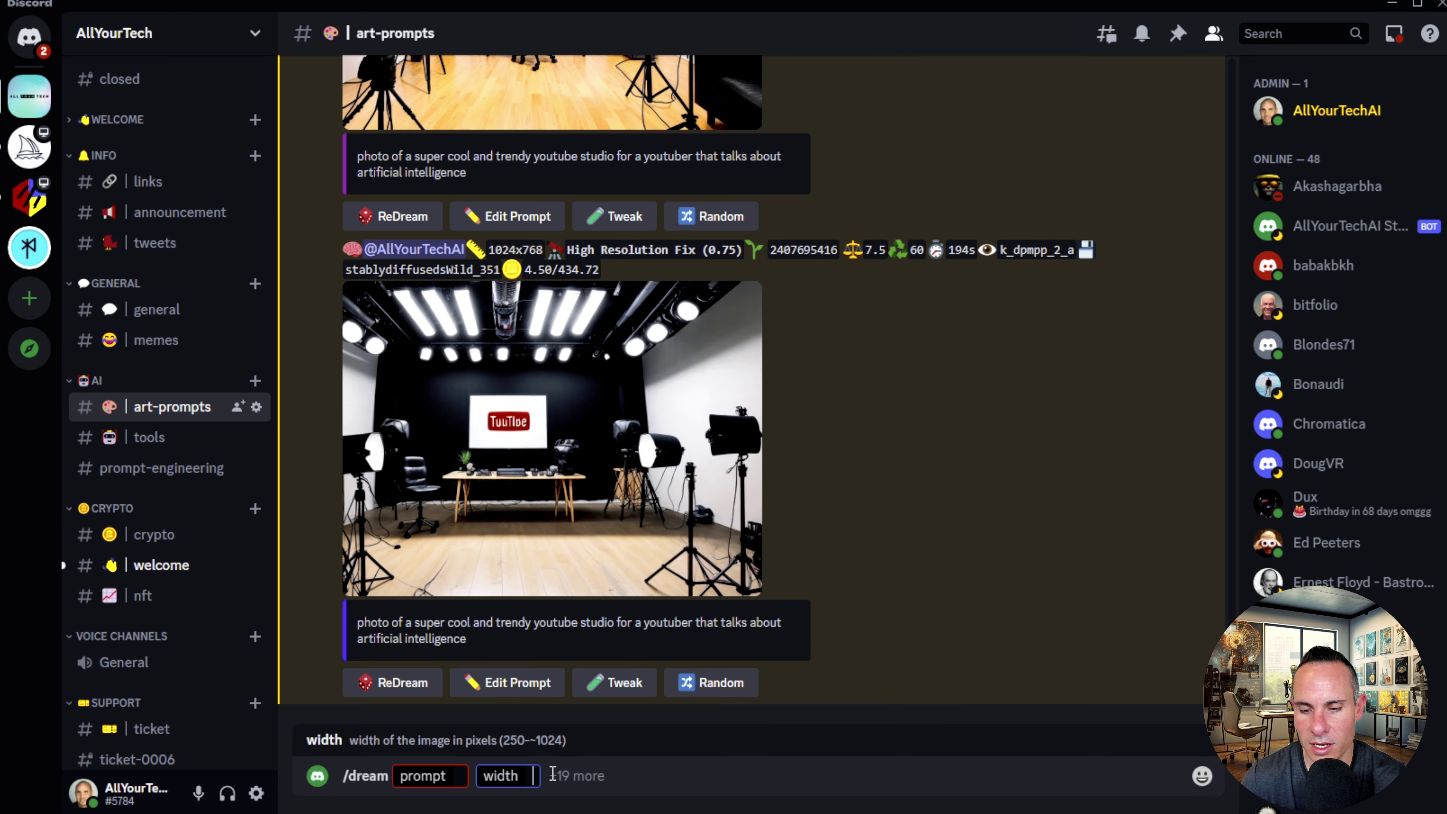
{"action": "type", "text": "512"}
{"action": "left_click", "coordinate": [585, 773]}
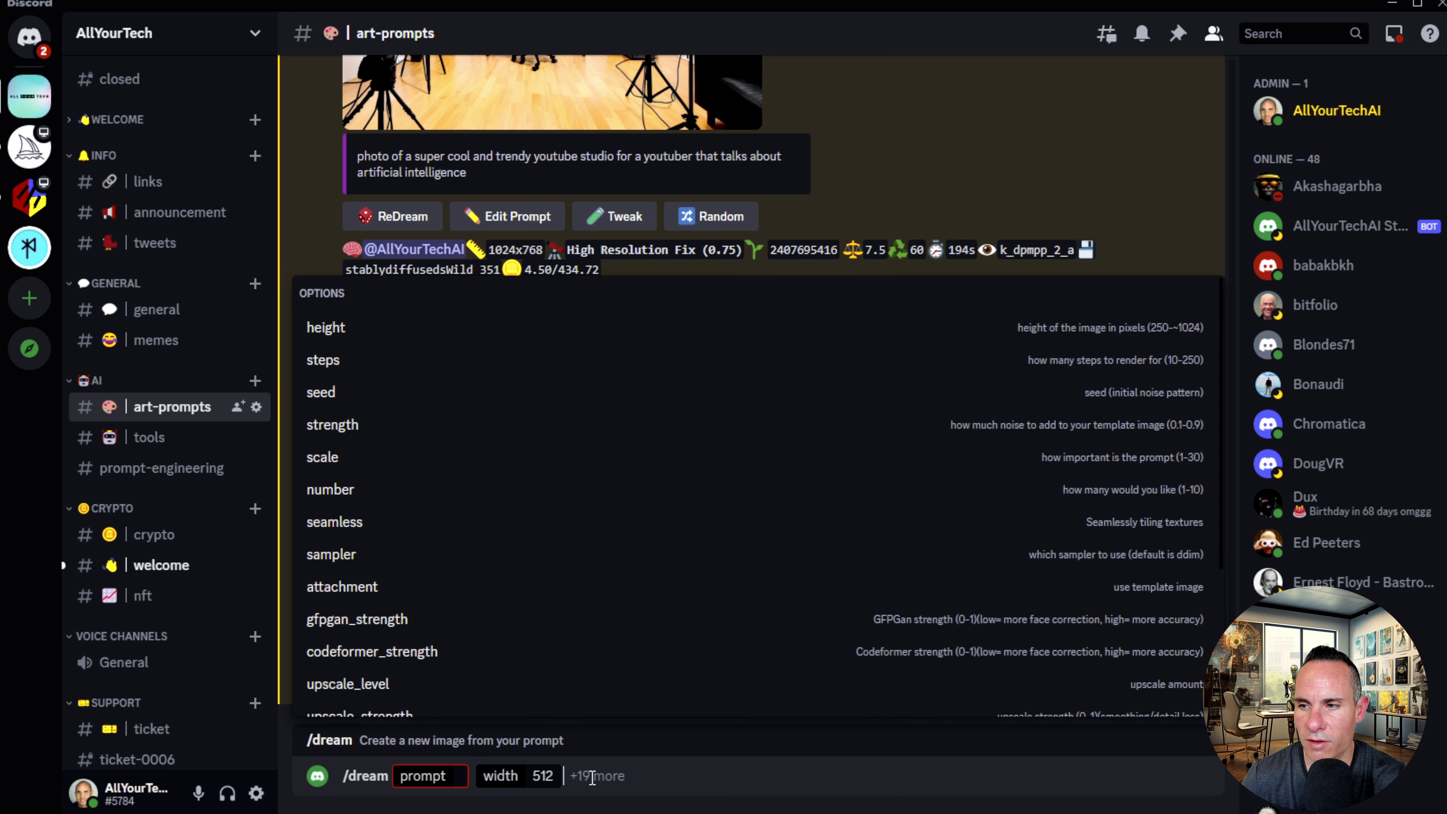
{"action": "left_click", "coordinate": [422, 328]}
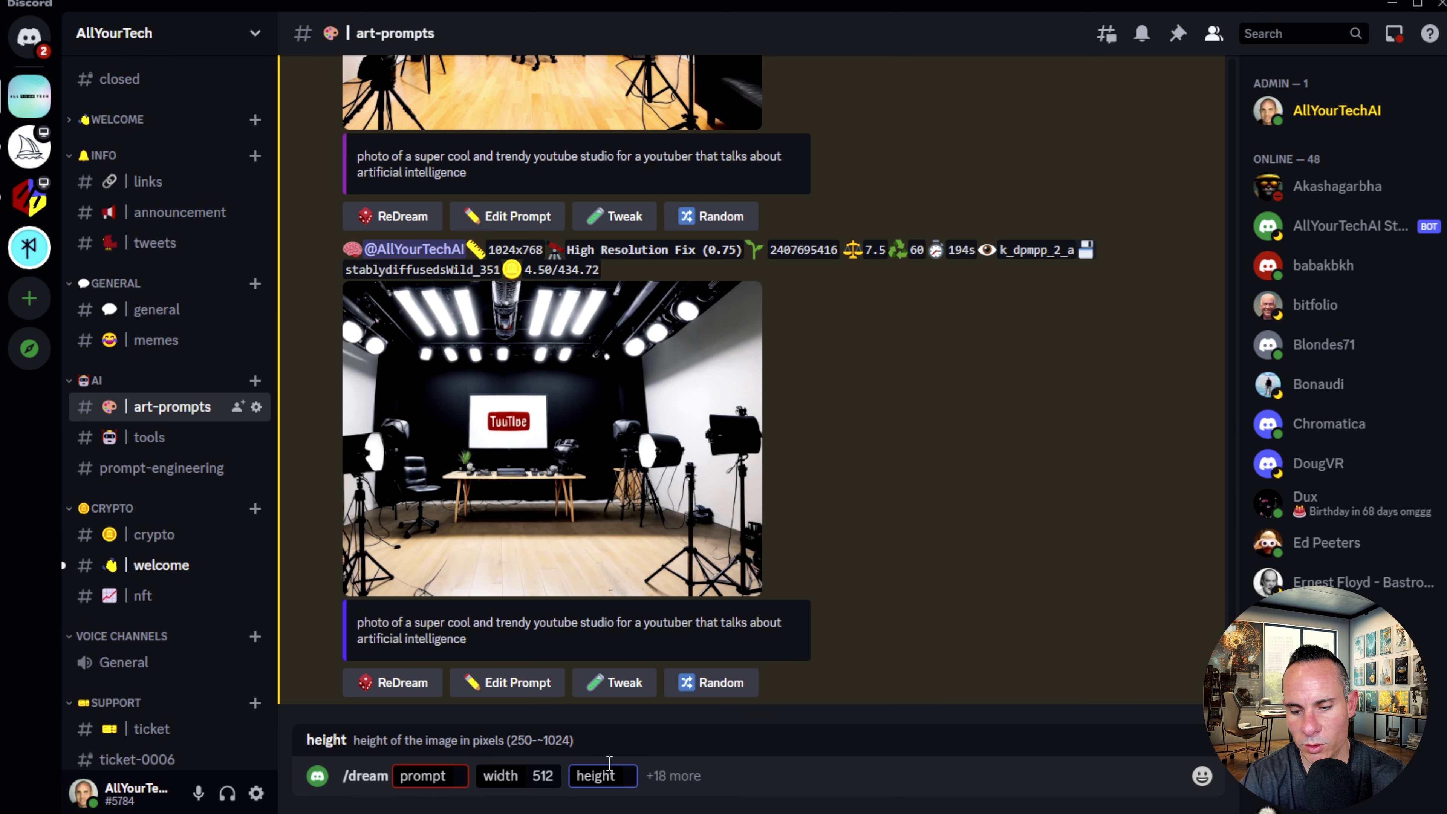
{"action": "type", "text": "768"}
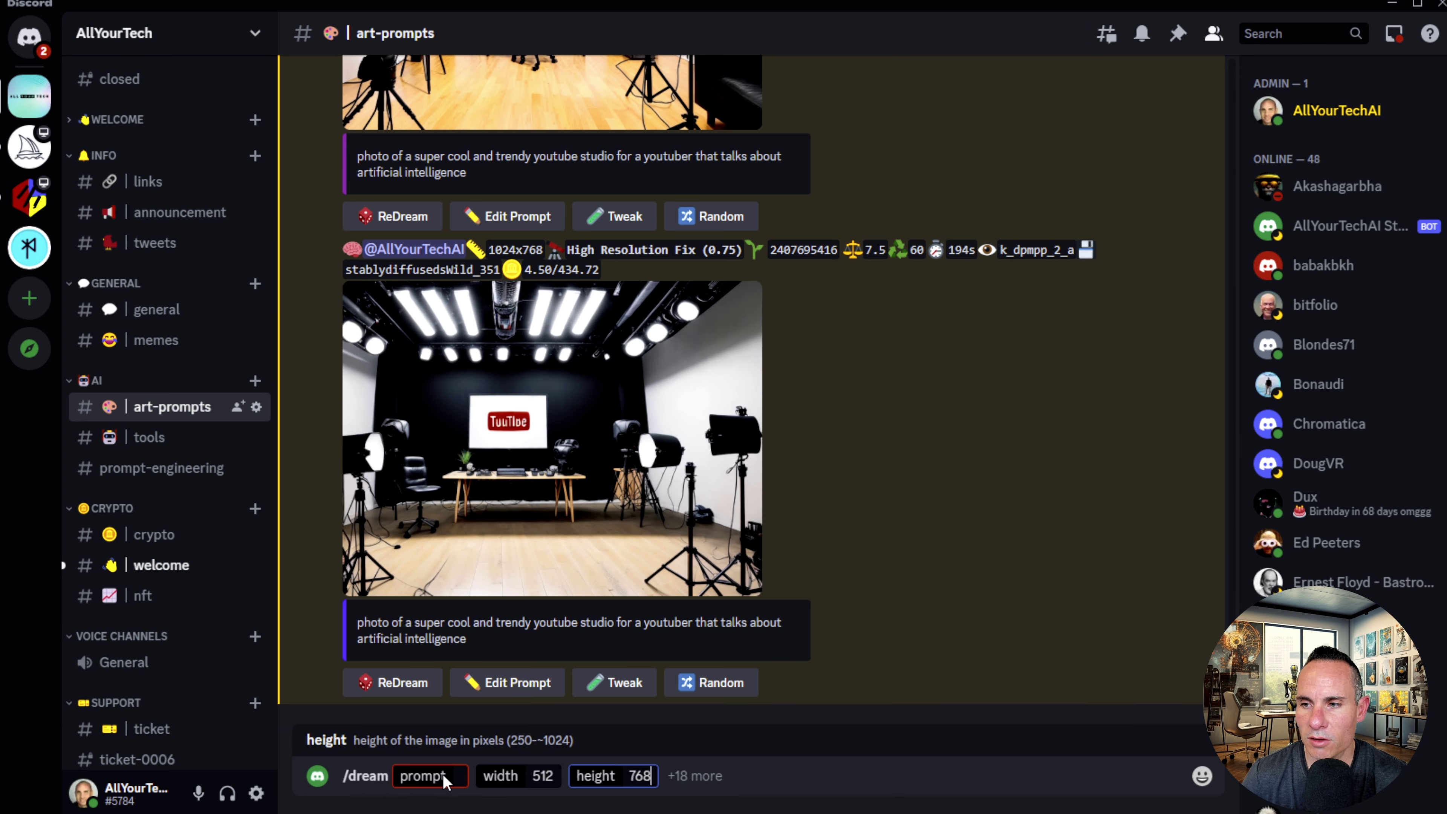
- Paste the copied prompt starting "modelshoot style, 30yo woman in a city, intricate, feminine face" into the prompt option and send the /dream command
{"action": "left_click", "coordinate": [460, 776]}
{"action": "right_click", "coordinate": [461, 776]}
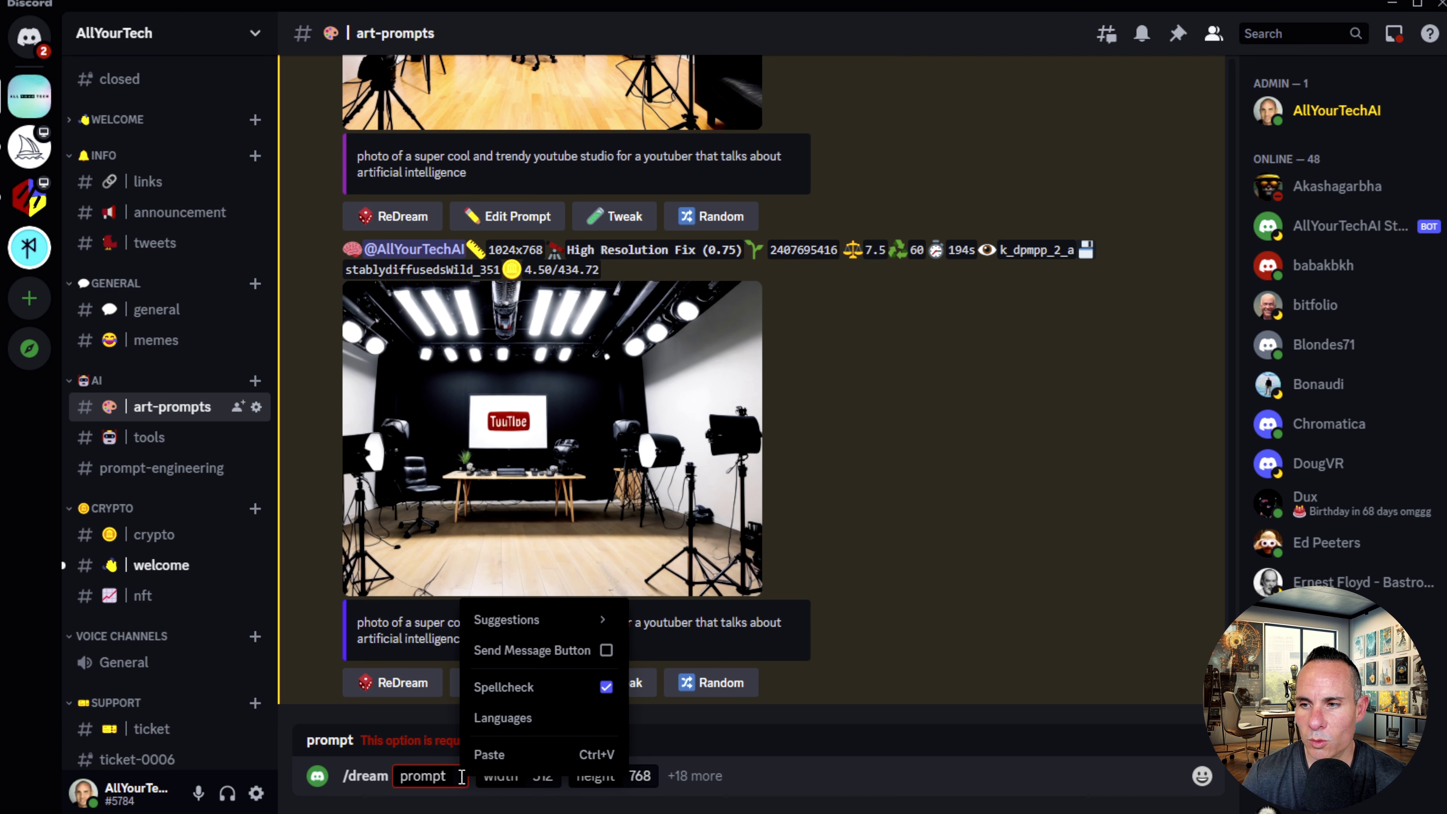
{"action": "left_click", "coordinate": [521, 761]}
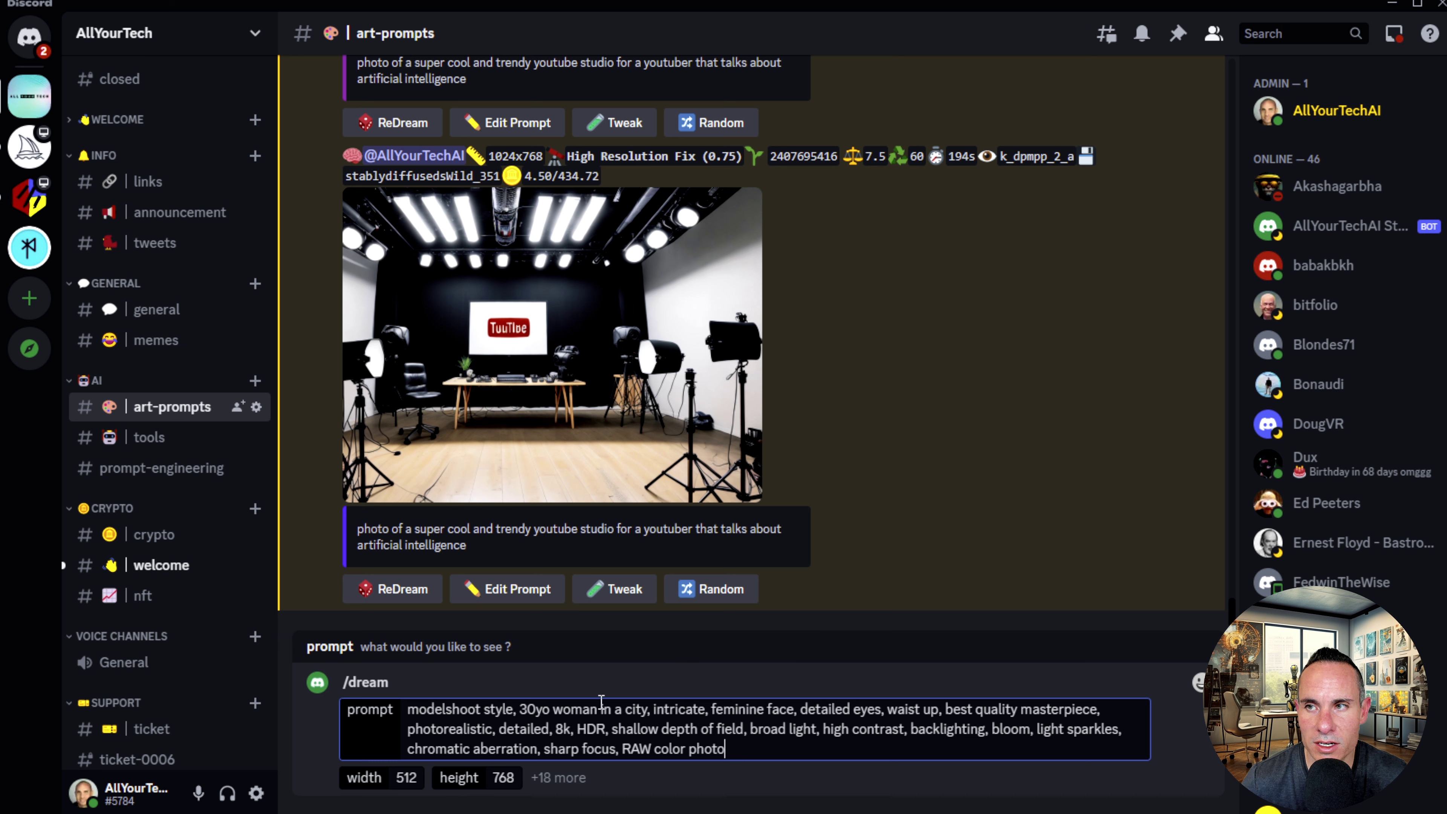
{"action": "left_click_drag", "start_coordinate": [407, 710], "coordinate": [512, 709]}
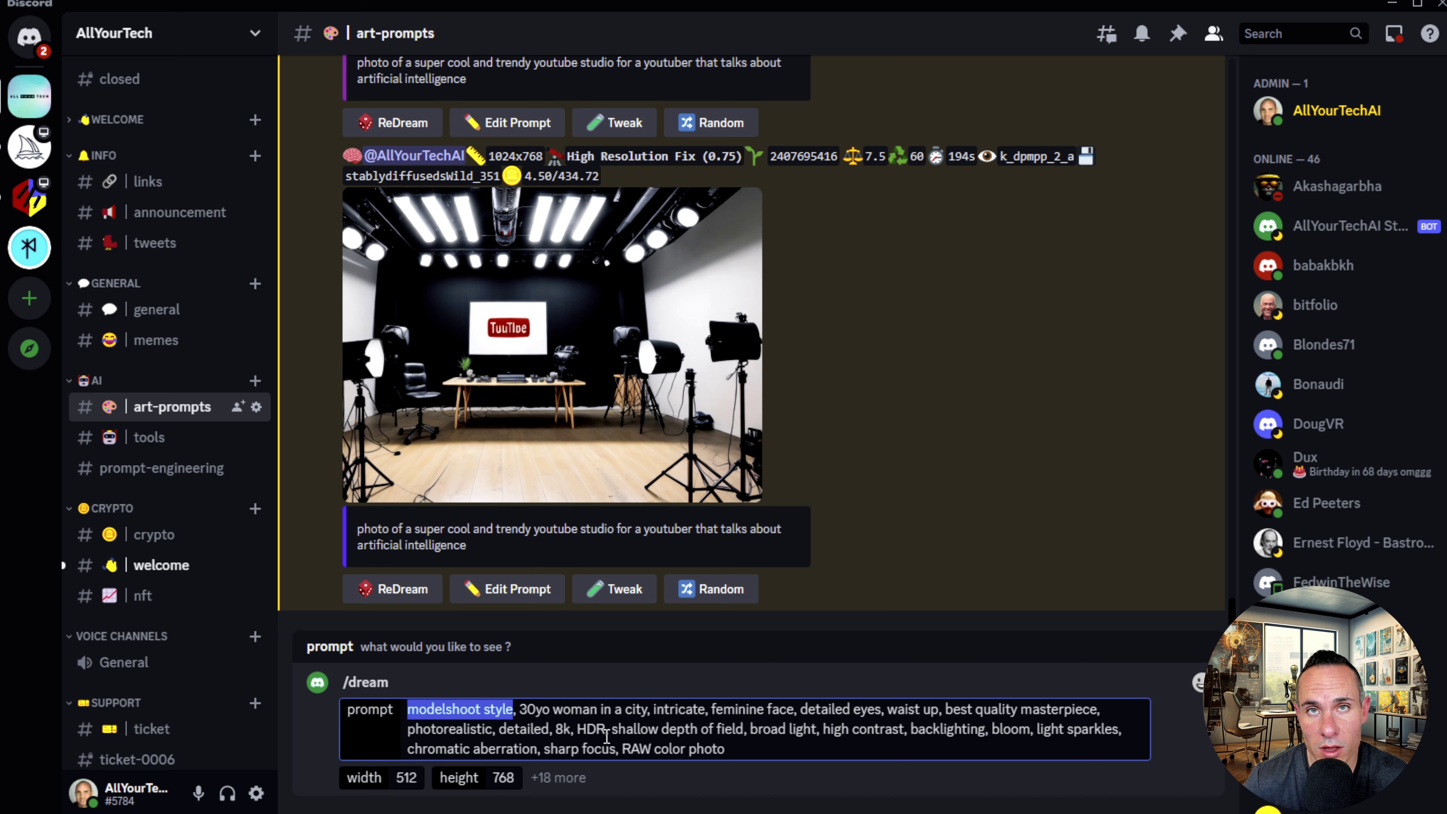
{"action": "left_click", "coordinate": [768, 753]}
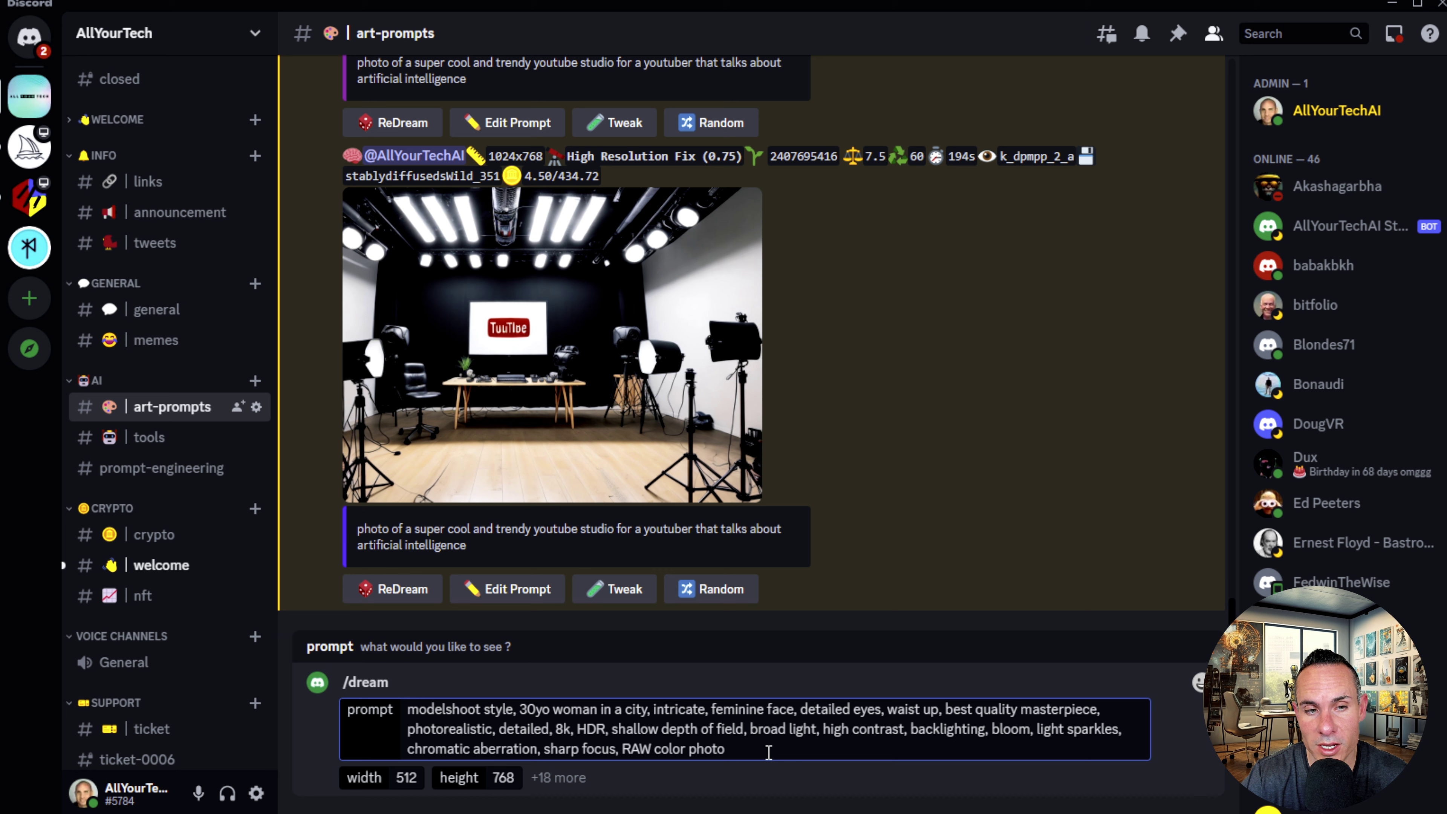
{"action": "key", "text": "Return"}
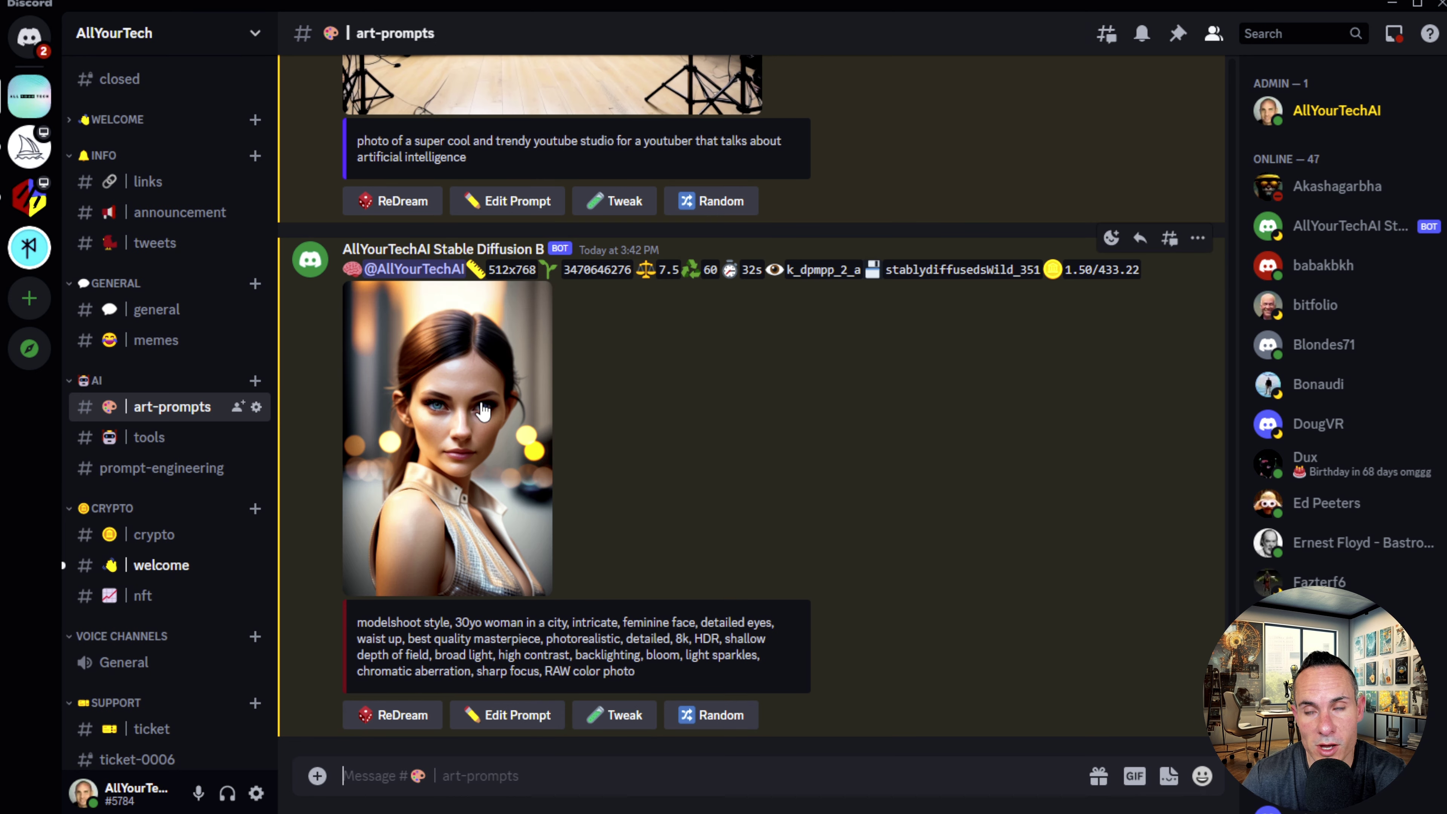
- View the generated portrait of the woman enlarged, and close the preview
{"action": "left_click", "coordinate": [483, 410]}
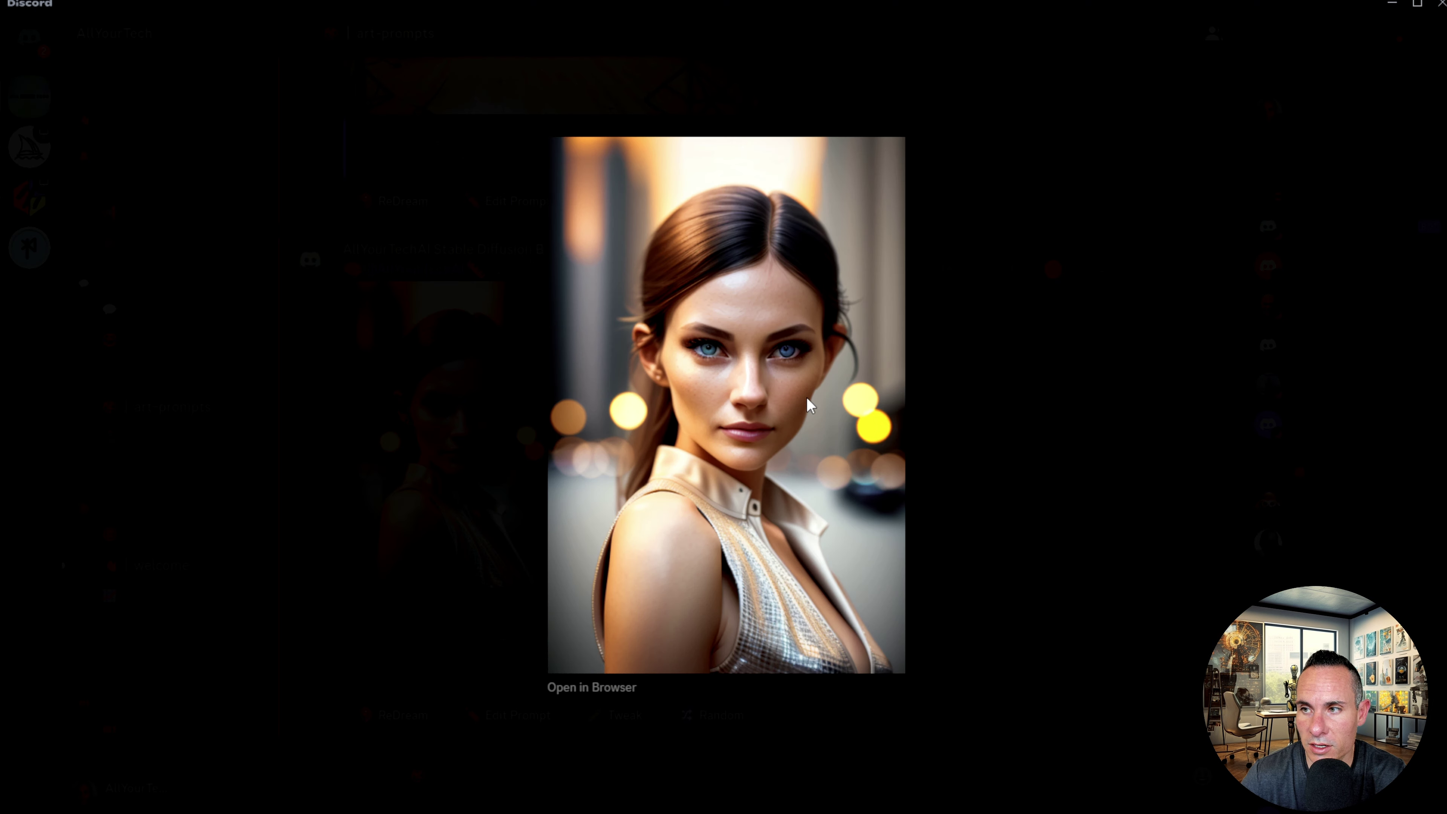
{"action": "right_click", "coordinate": [756, 349]}
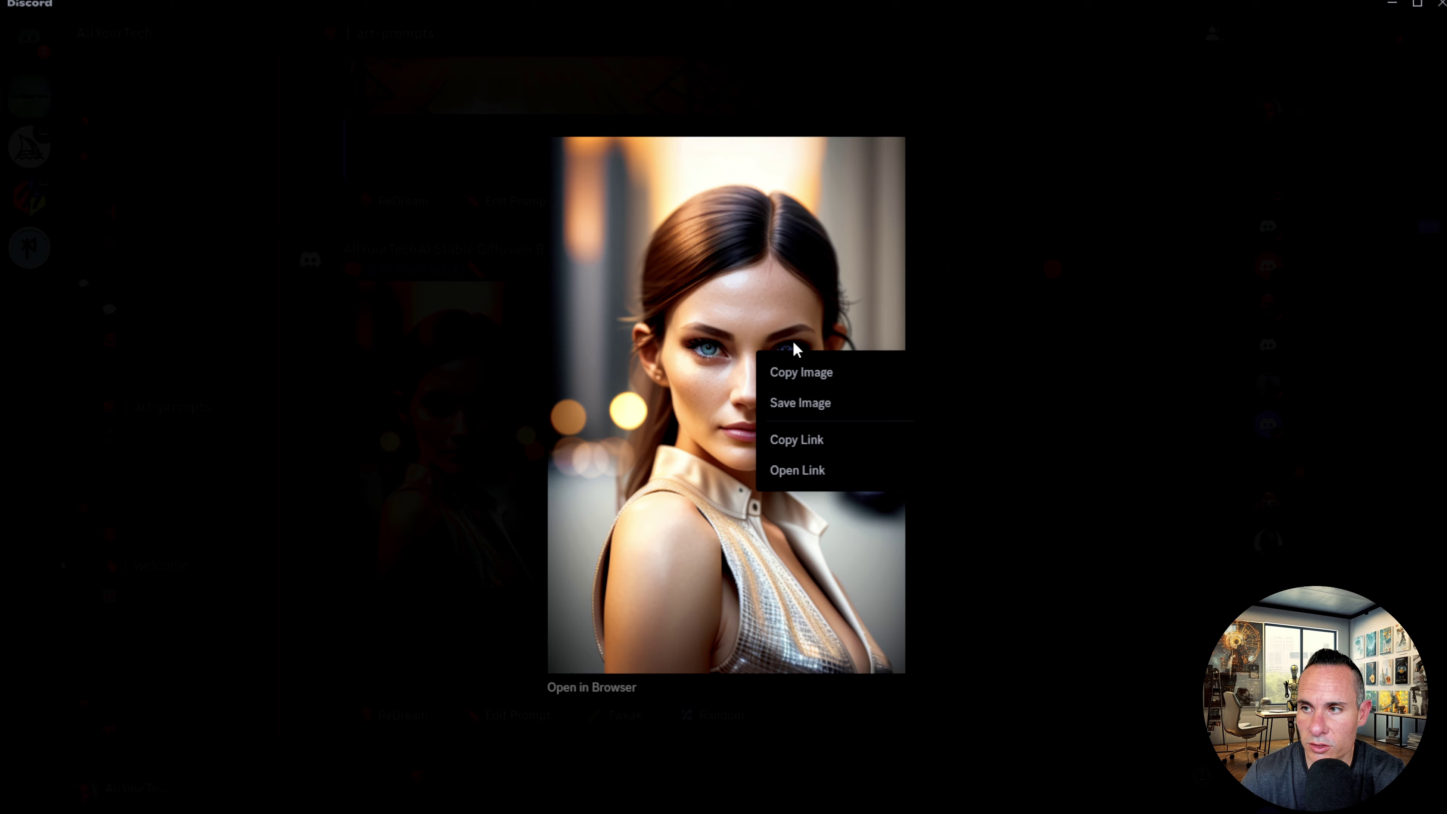
{"action": "left_click", "coordinate": [1004, 420]}
{"action": "left_click", "coordinate": [483, 430]}
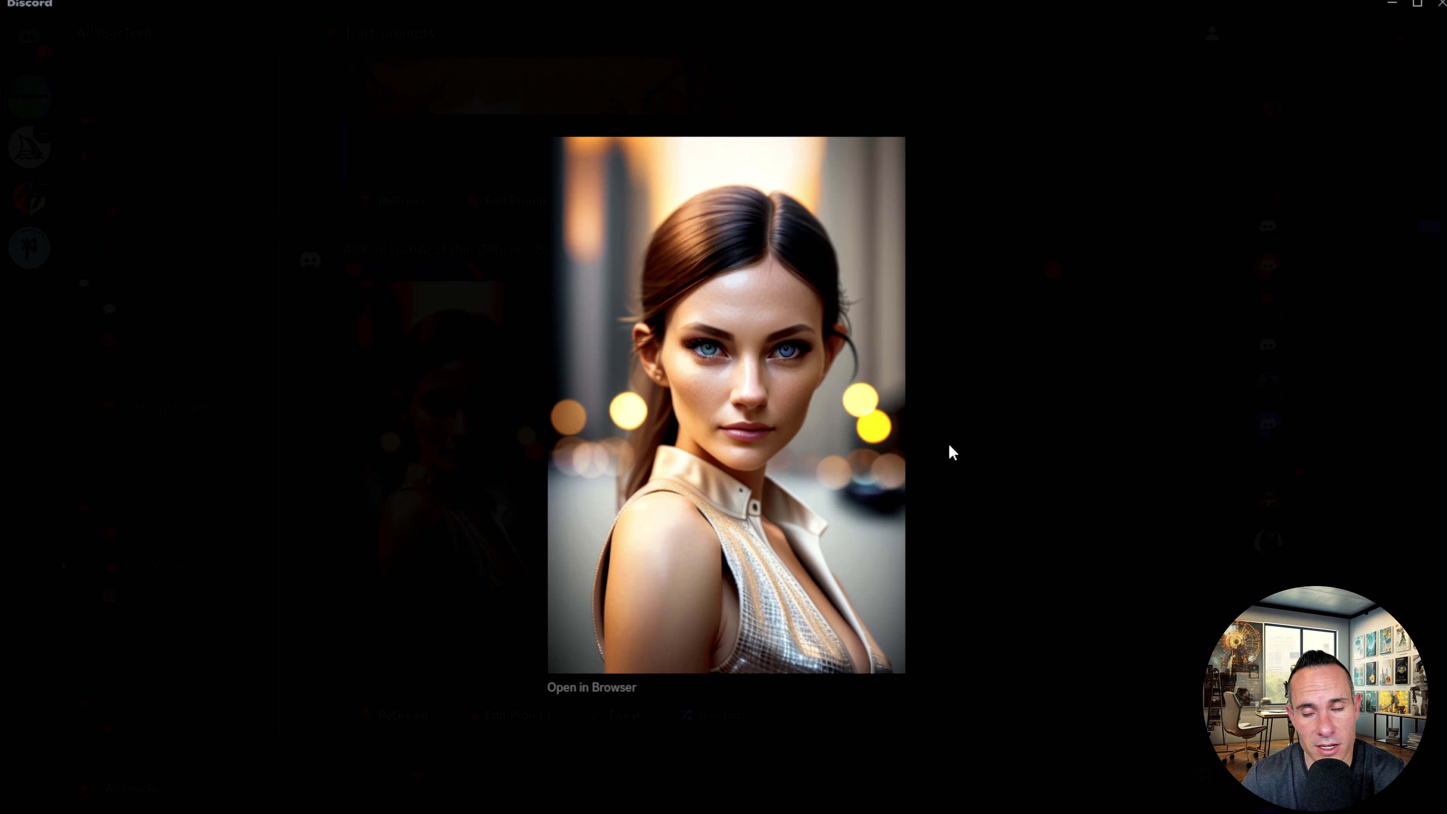
{"action": "left_click", "coordinate": [949, 449]}
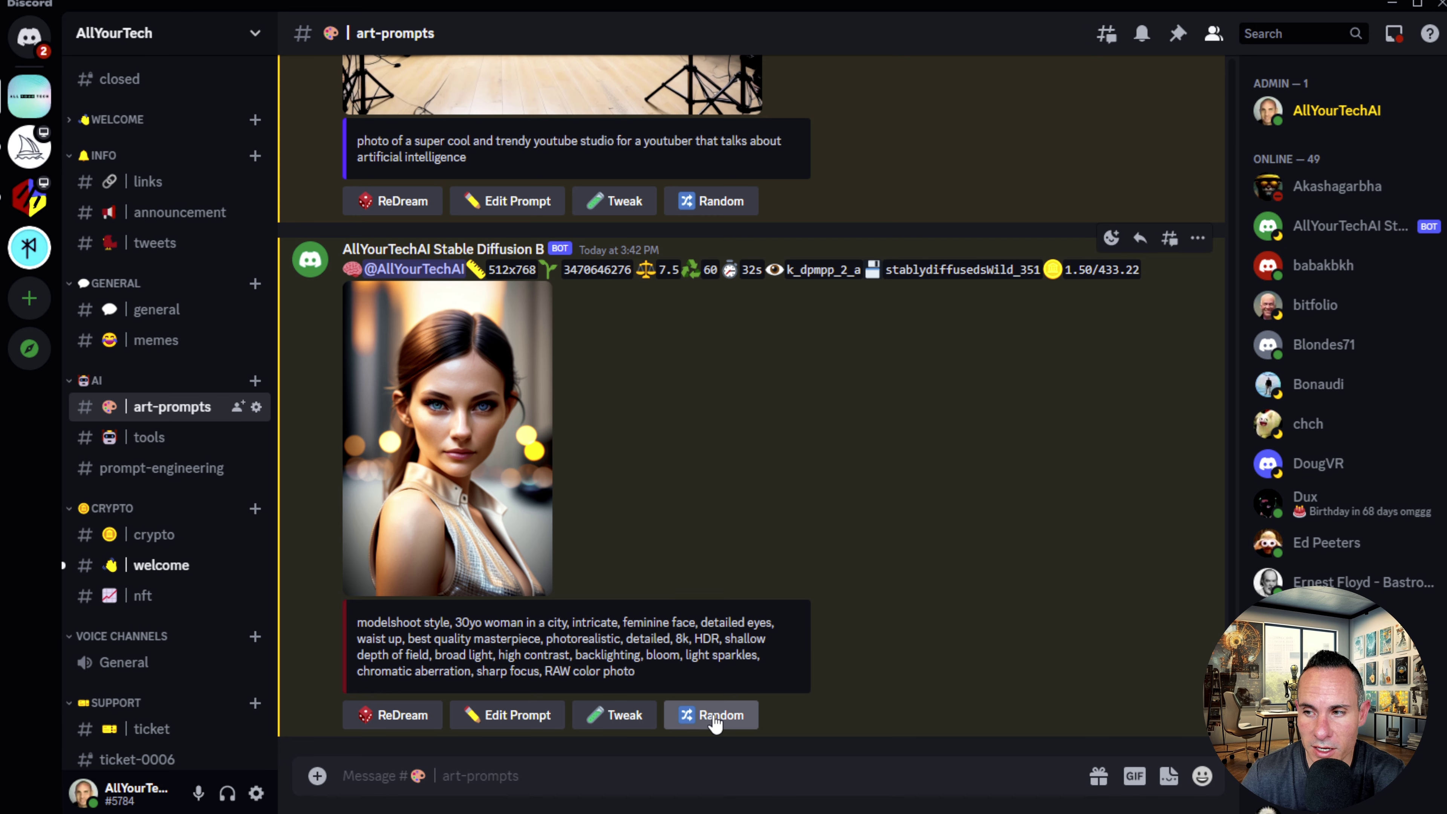
- Inspect the prompt editing form of the generated portrait and close it without submitting
{"action": "left_click", "coordinate": [491, 718]}
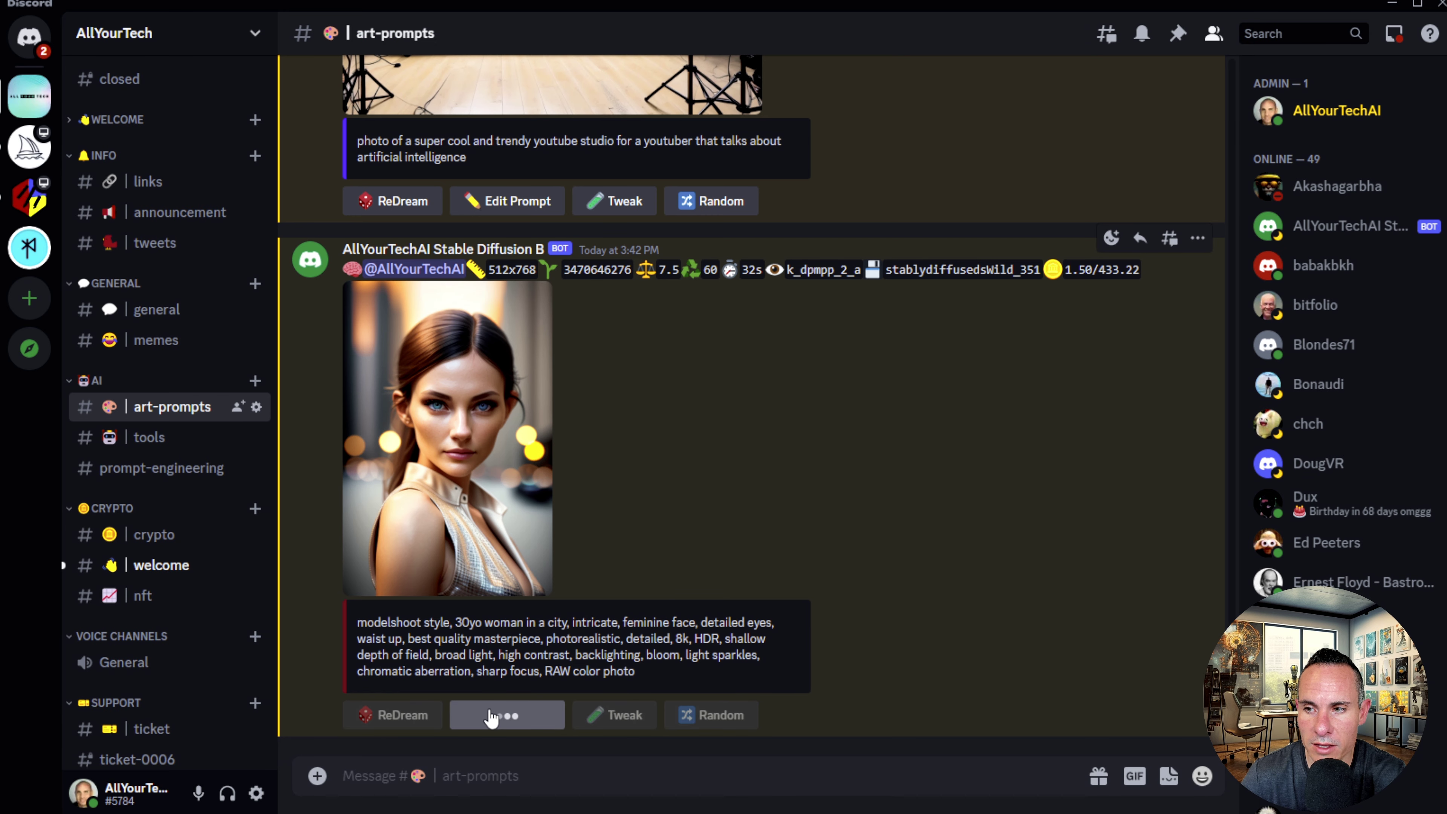
{"action": "left_click_drag", "start_coordinate": [614, 426], "coordinate": [646, 491]}
{"action": "left_click", "coordinate": [779, 532]}
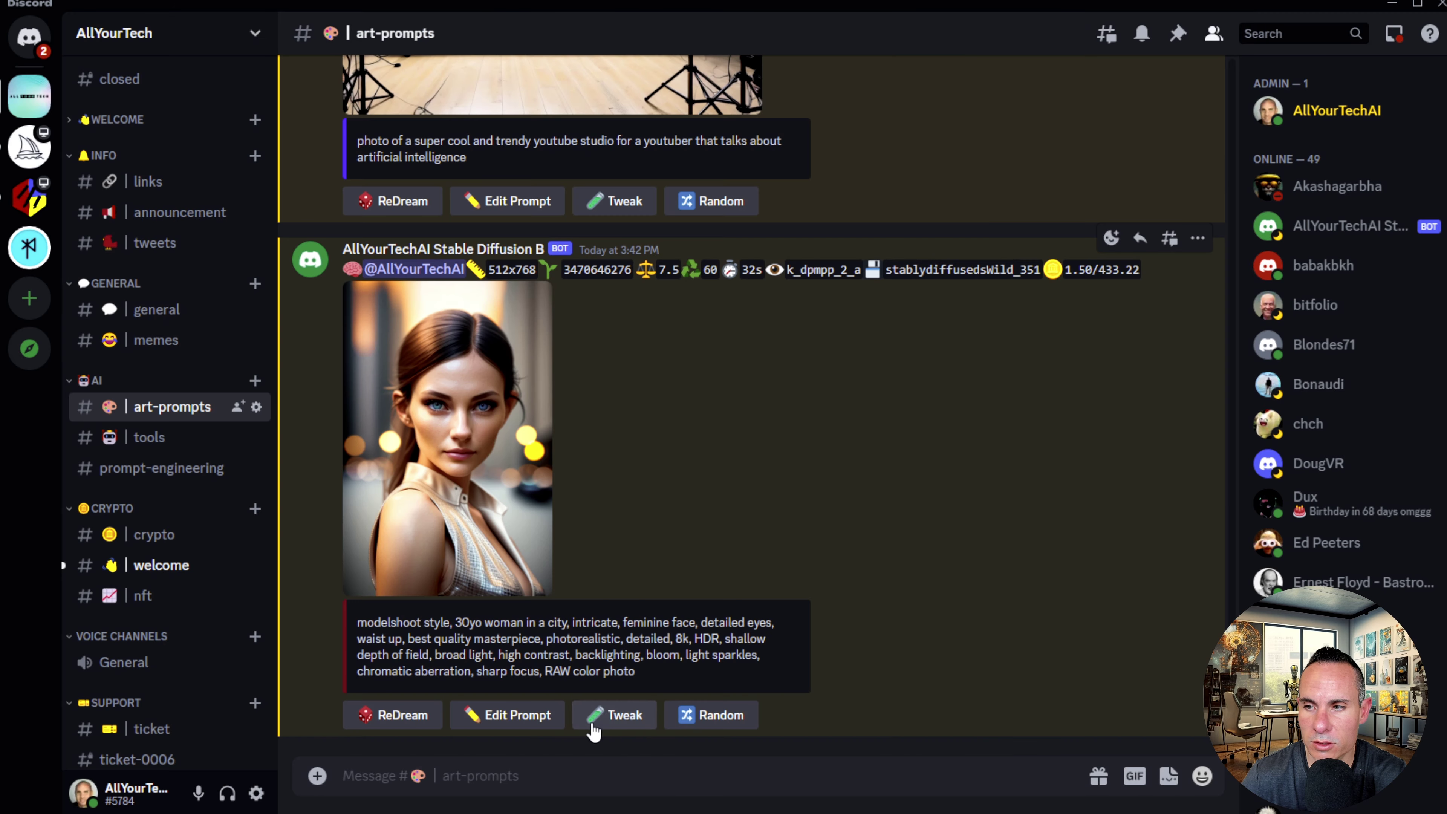
- Tweak the portrait by regenerating it with the portrait-plus-1.0 model, and view the new image enlarged
{"action": "left_click", "coordinate": [619, 714]}
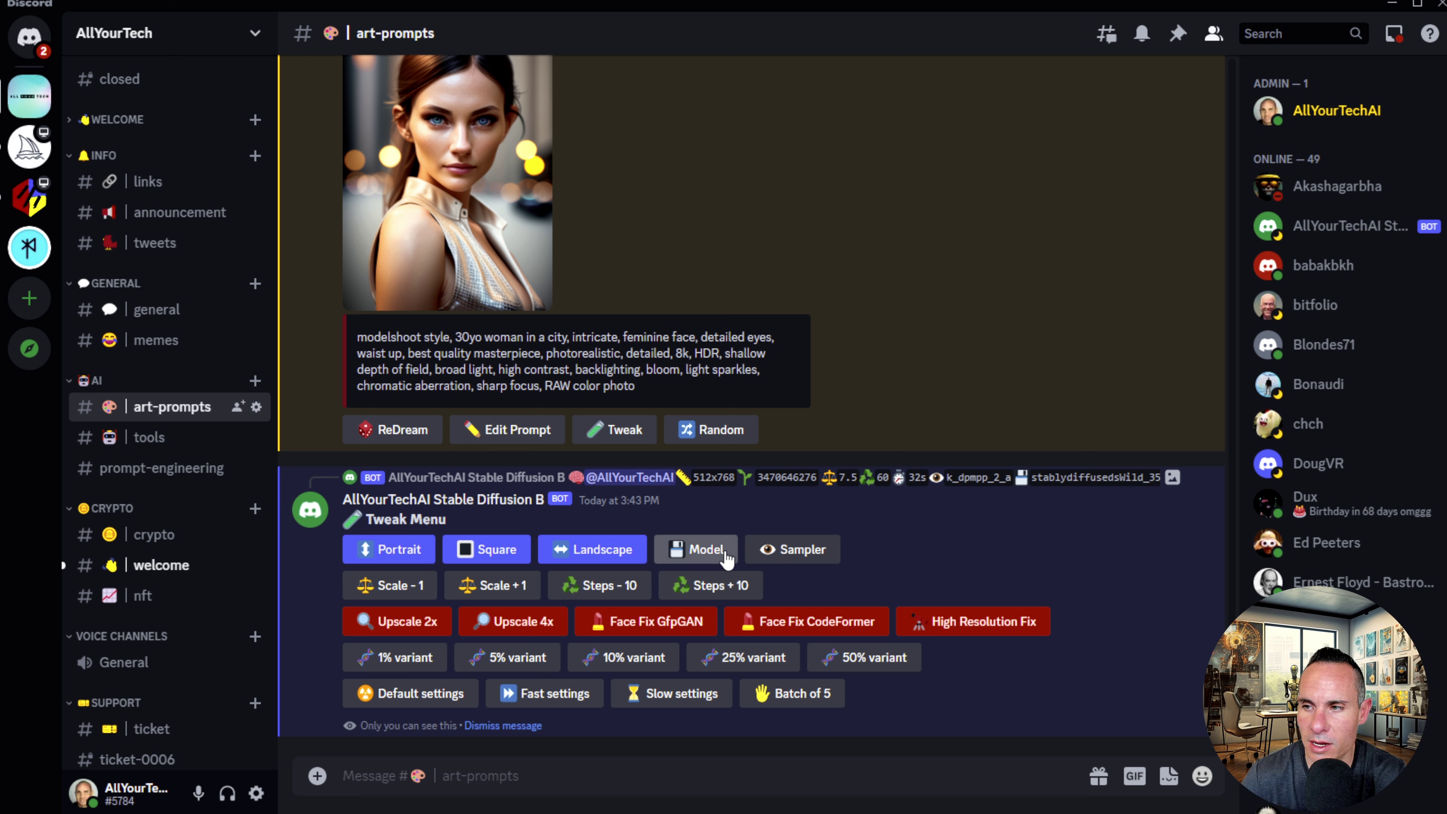
{"action": "left_click", "coordinate": [700, 553]}
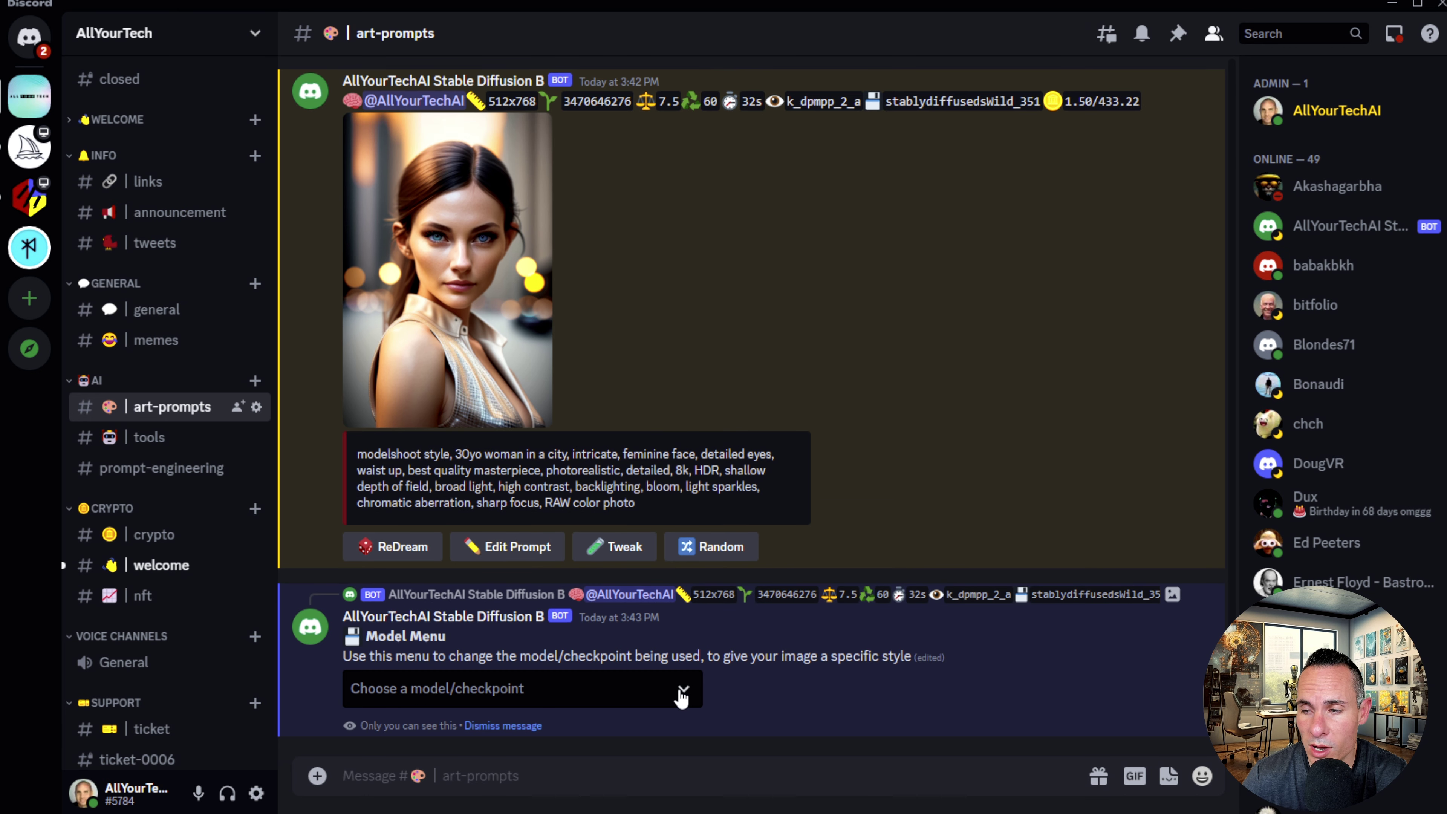
{"action": "left_click", "coordinate": [682, 693]}
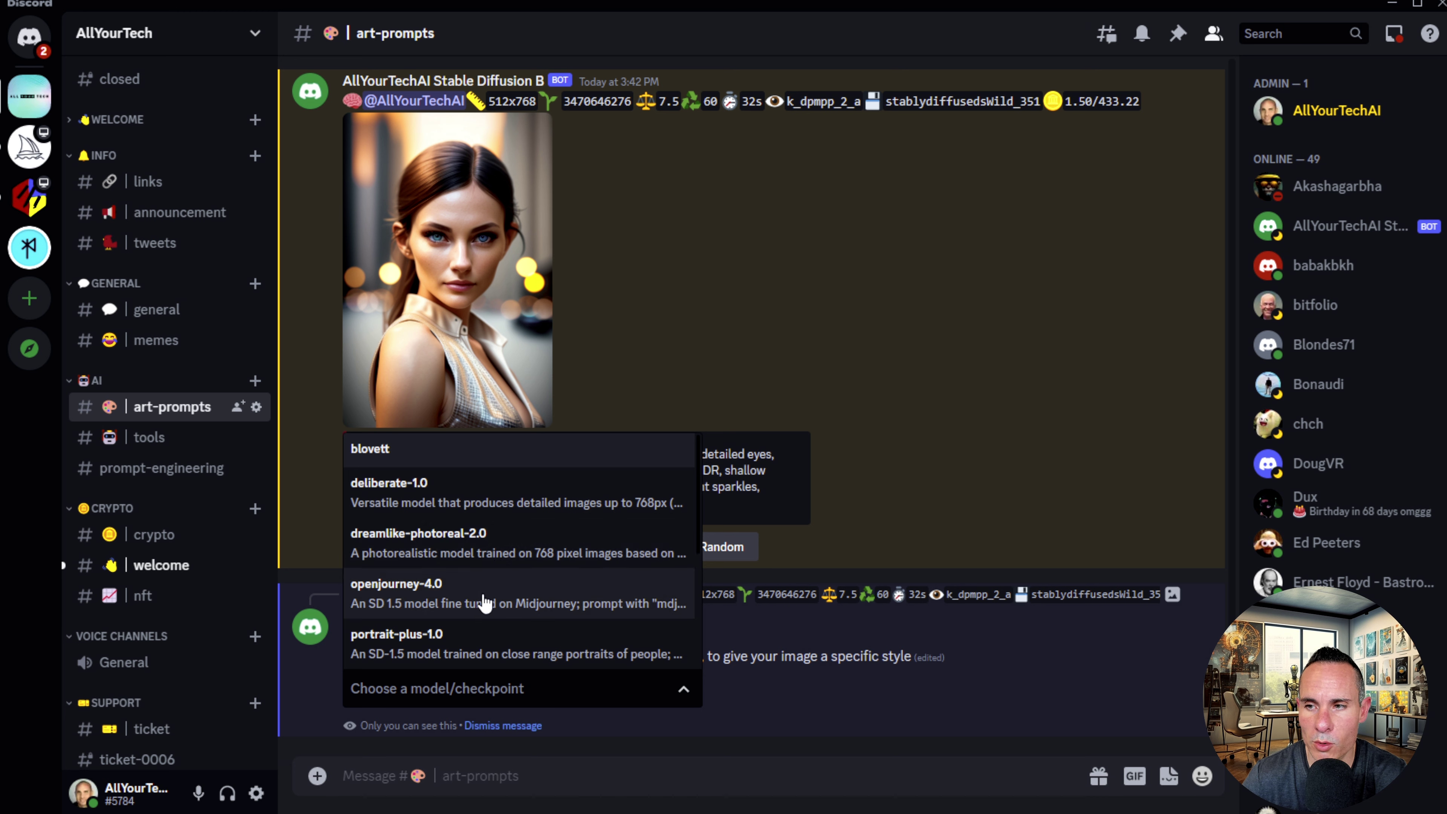
{"action": "scroll", "coordinate": [482, 601], "scroll_direction": "down", "scroll_amount": 2}
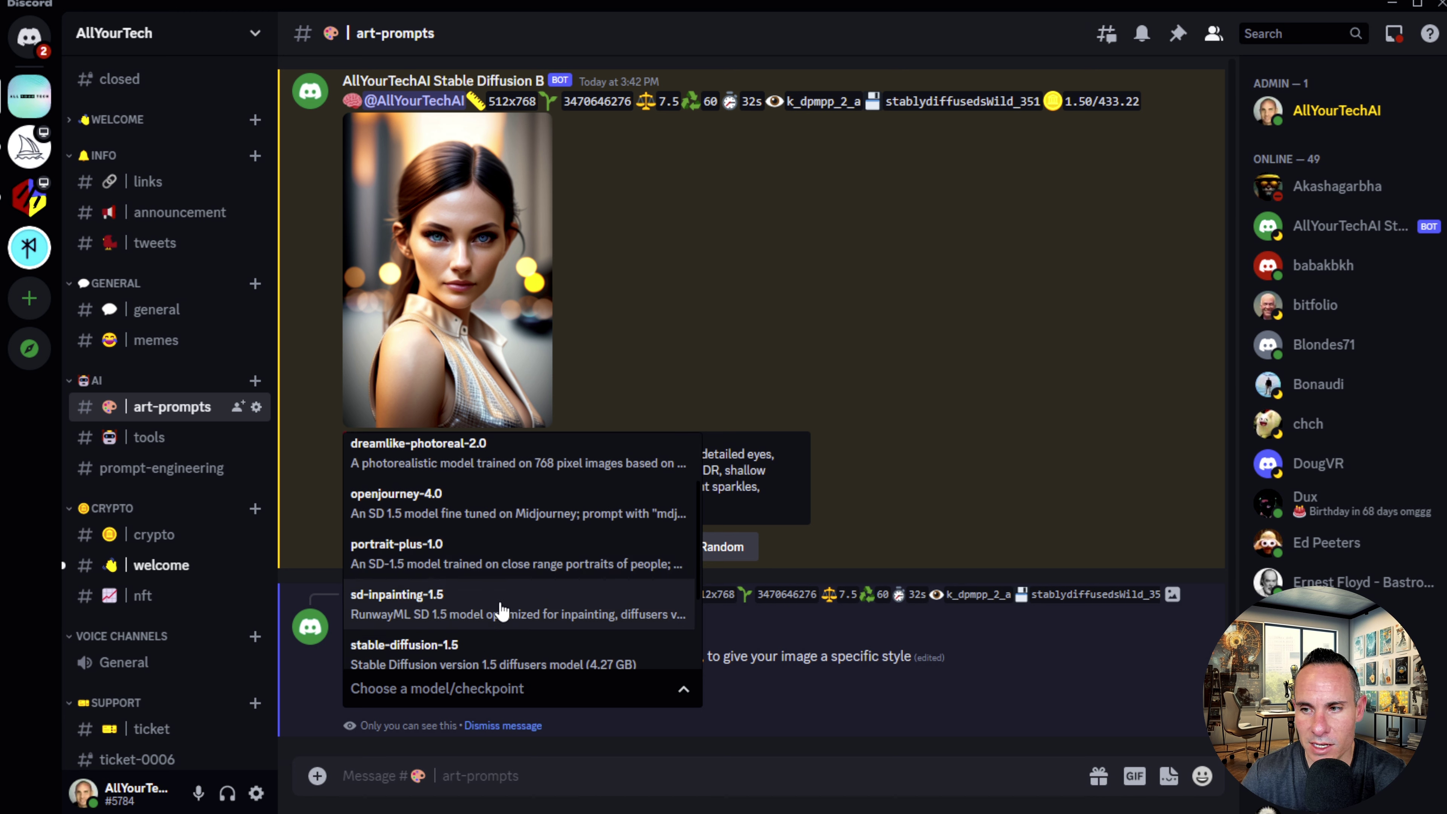
{"action": "scroll", "coordinate": [507, 638], "scroll_direction": "down", "scroll_amount": 3}
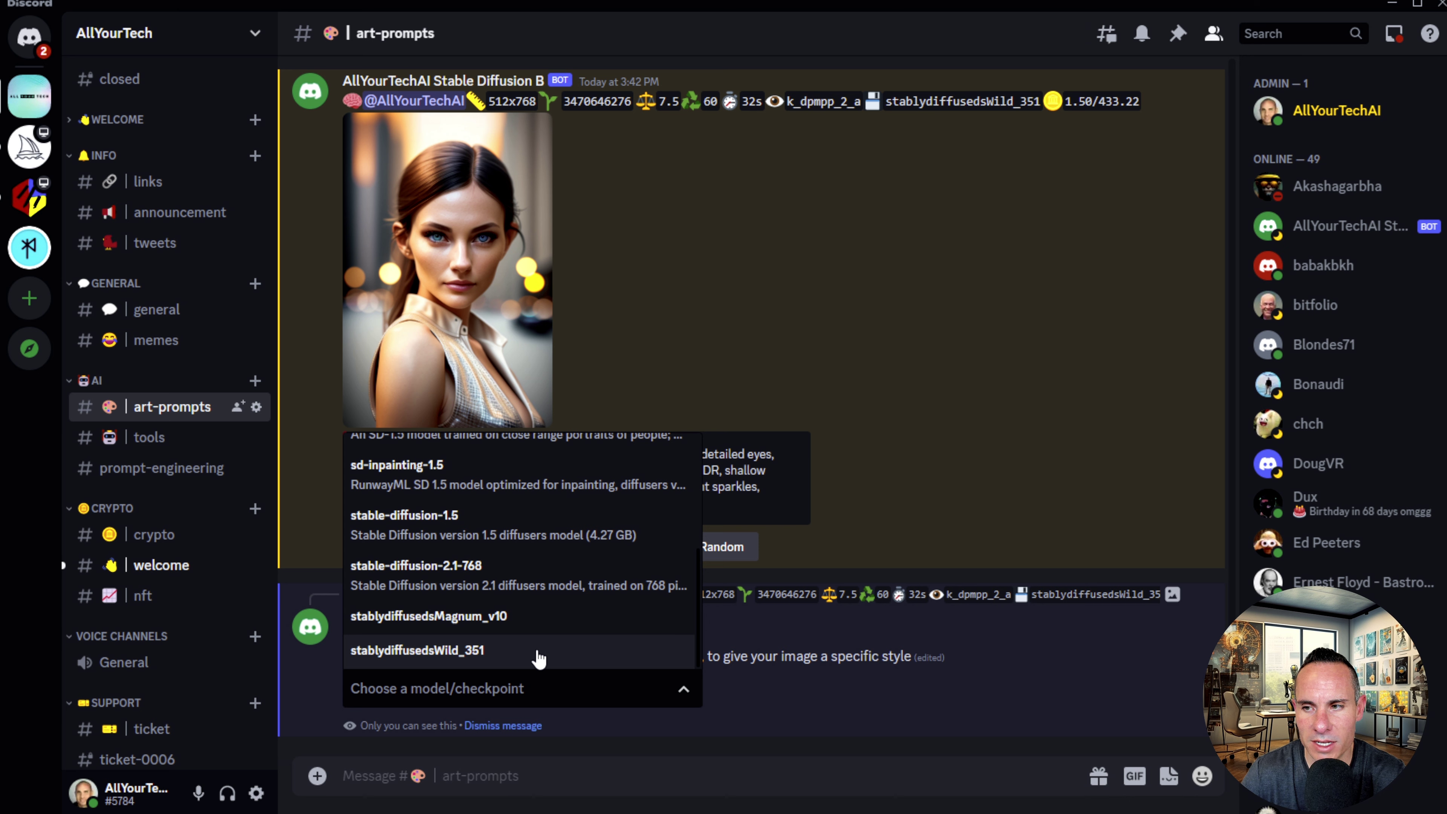
{"action": "scroll", "coordinate": [501, 522], "scroll_direction": "up", "scroll_amount": 2}
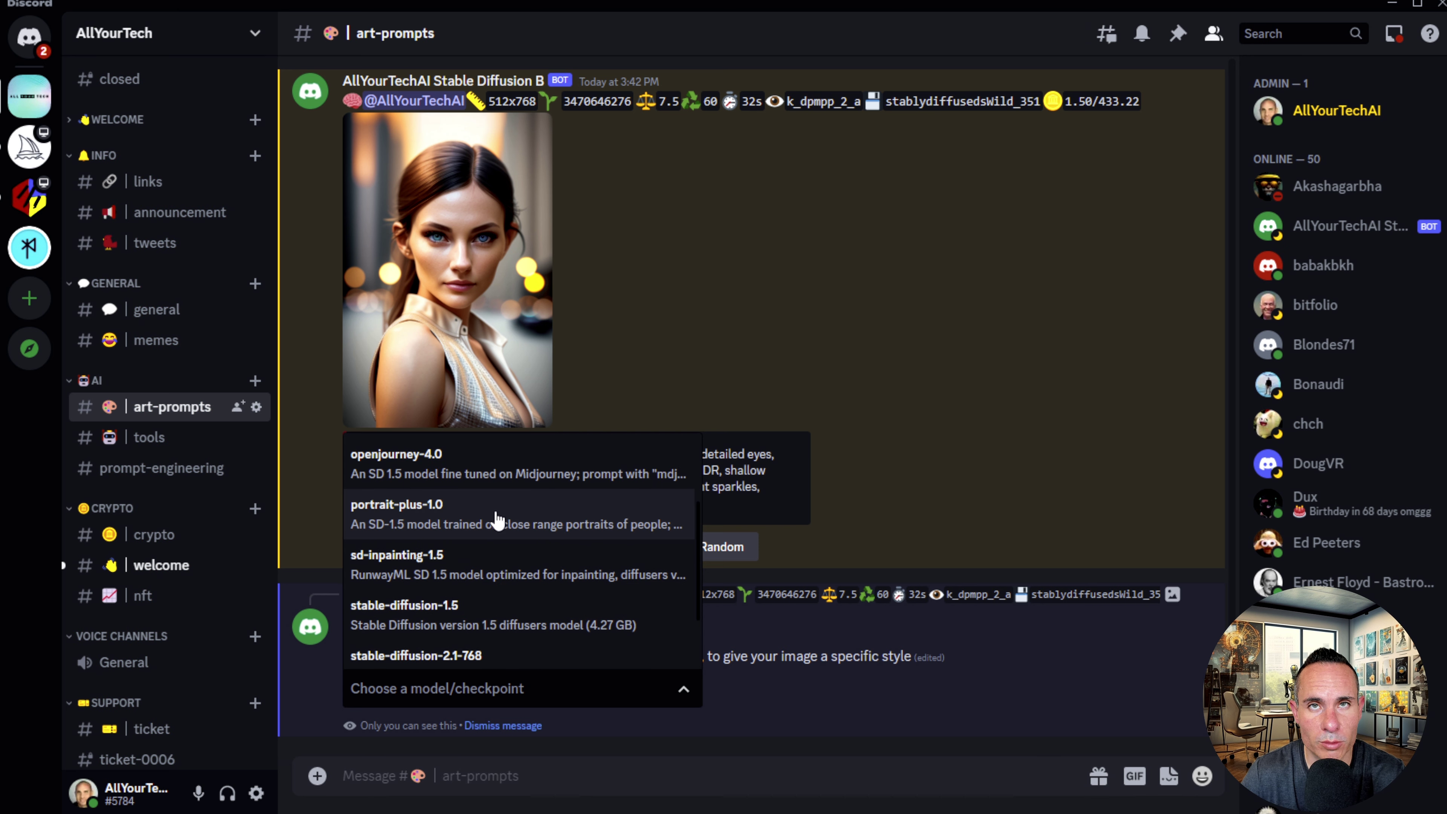
{"action": "left_click", "coordinate": [495, 513]}
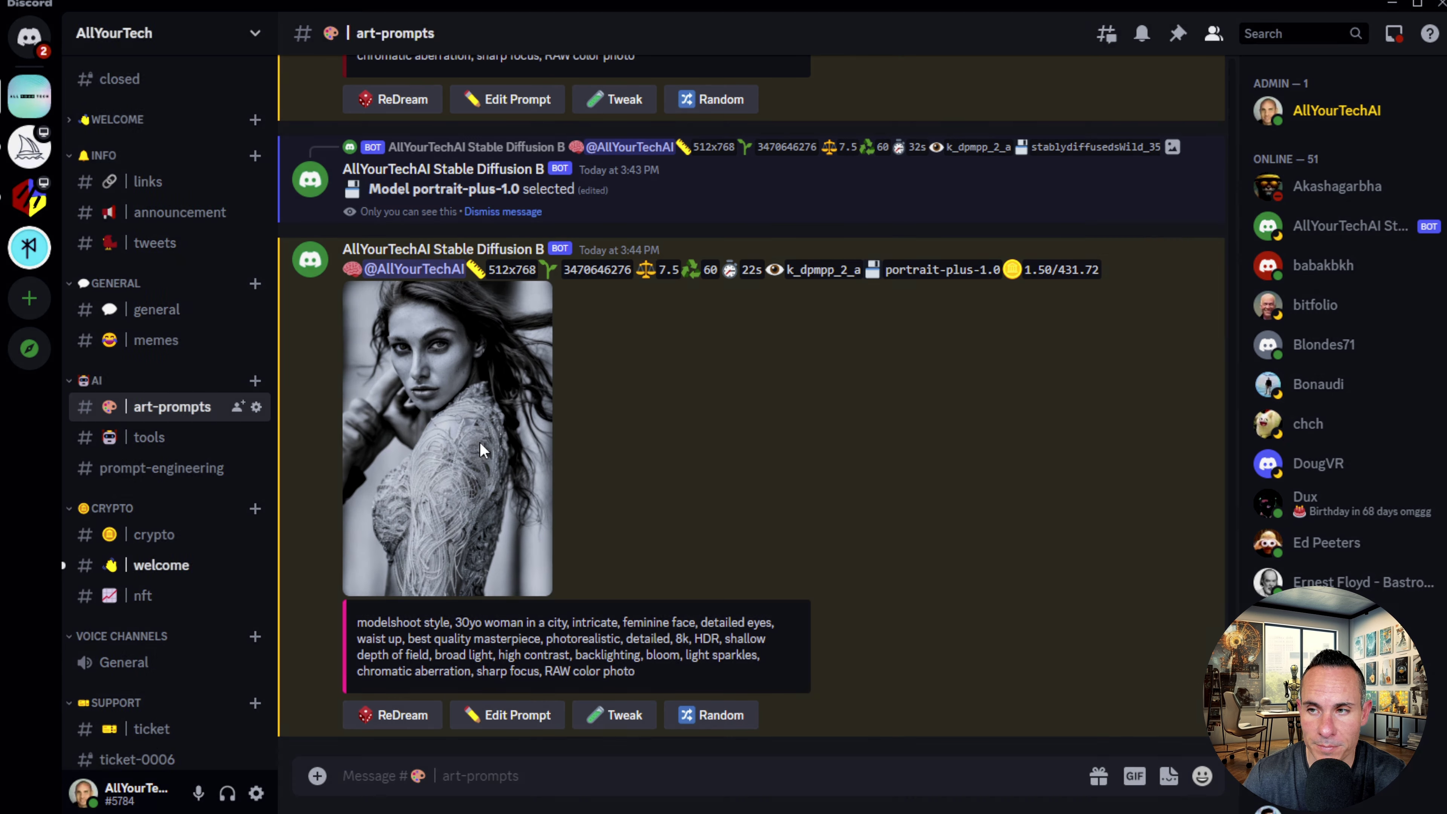
{"action": "left_click", "coordinate": [480, 443]}
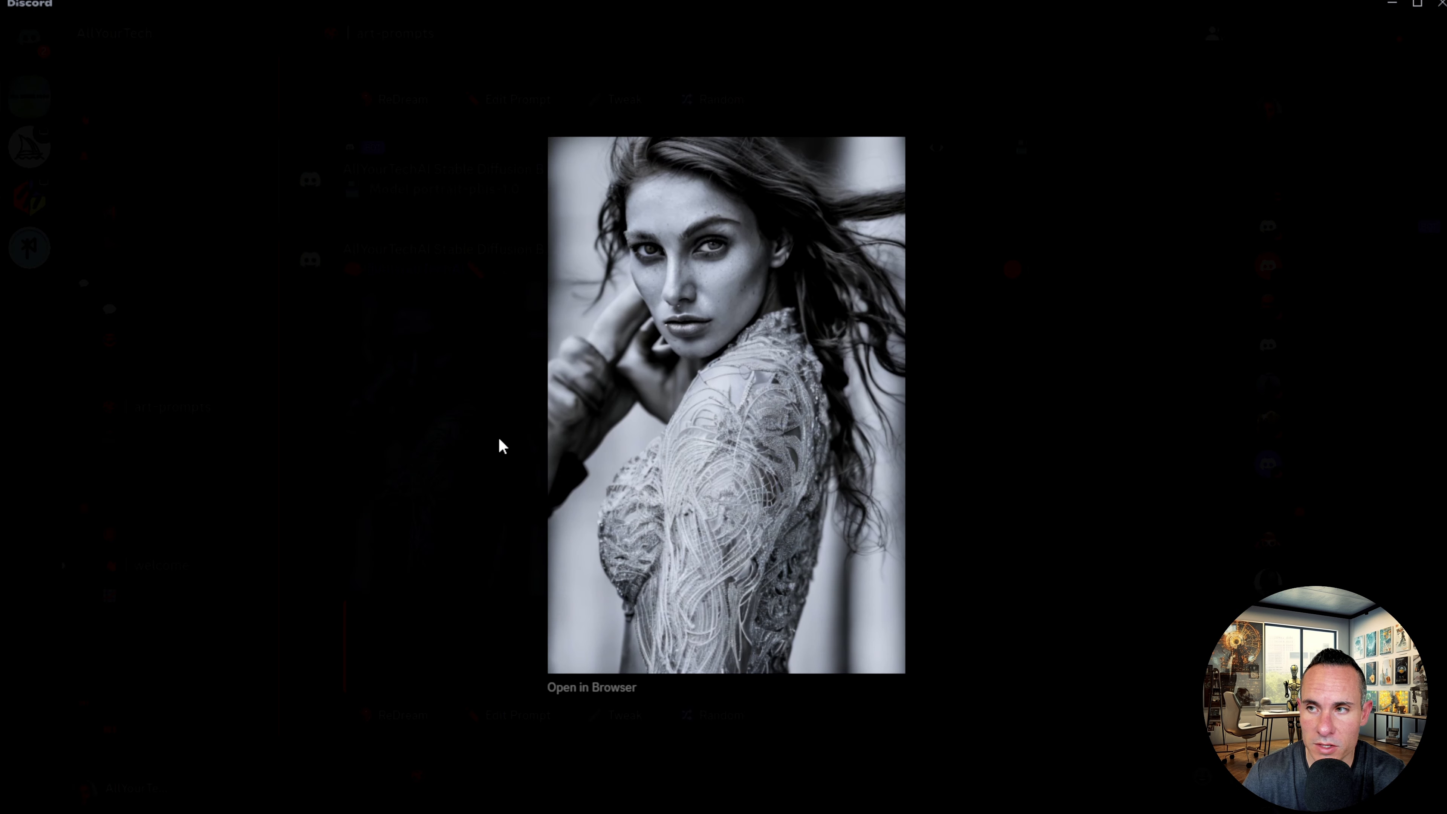
{"action": "left_click", "coordinate": [949, 499]}
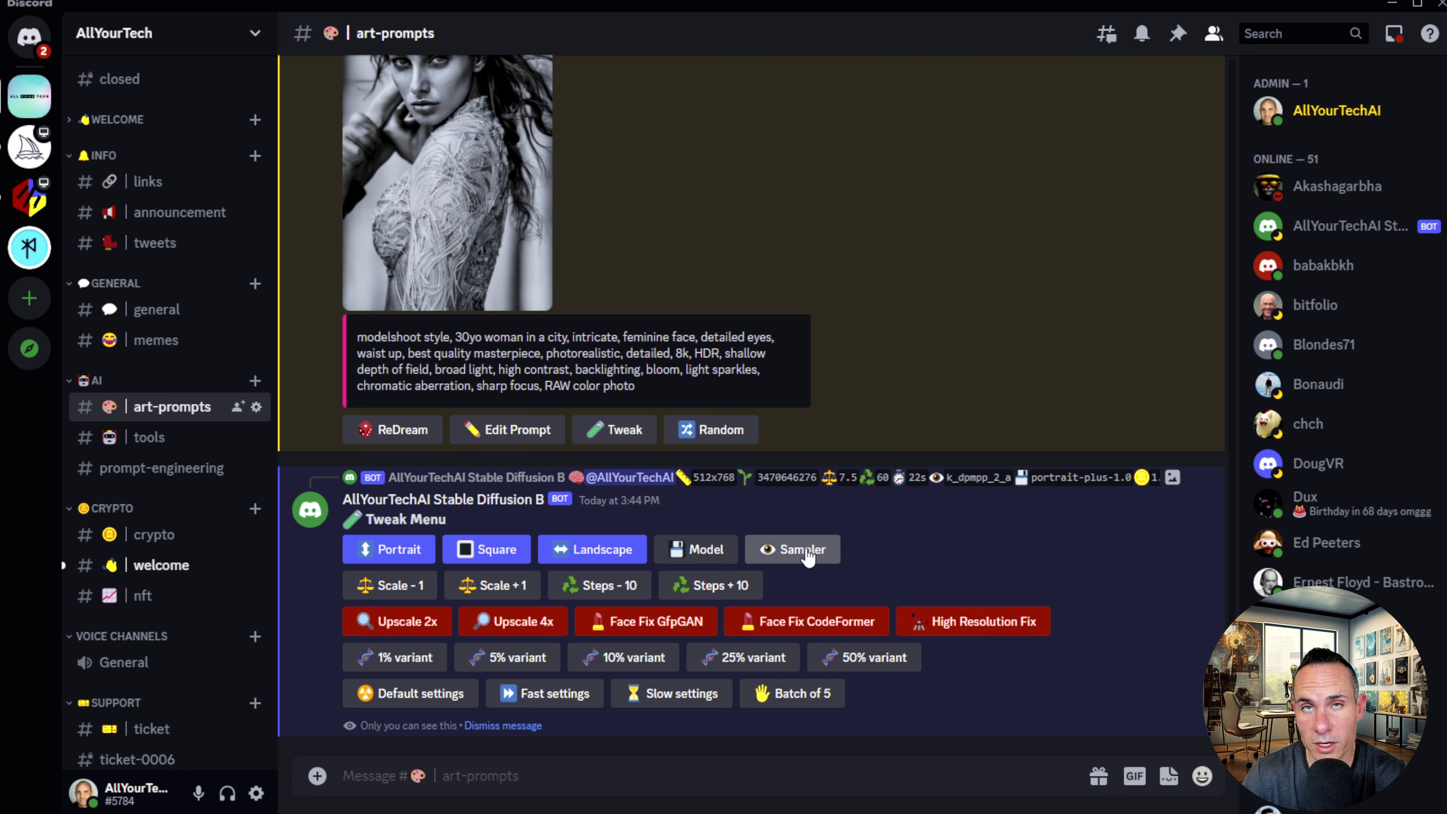
- Regenerate the portrait-plus-1.0 portrait with the k_euler sampler, view the new image enlarged, and close the preview
{"action": "left_click", "coordinate": [806, 552]}
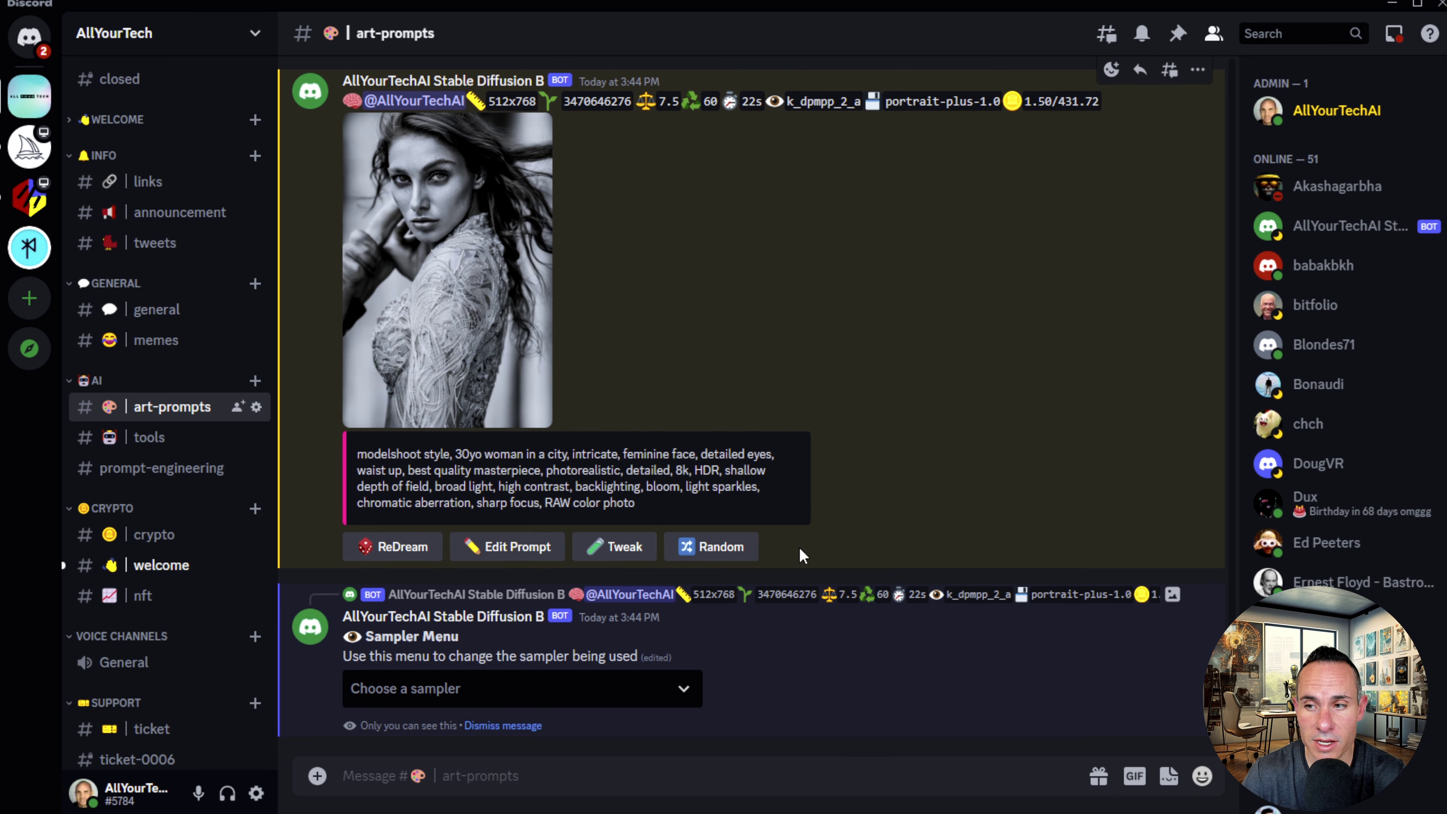
{"action": "left_click", "coordinate": [686, 689]}
{"action": "scroll", "coordinate": [485, 543], "scroll_direction": "down", "scroll_amount": 3}
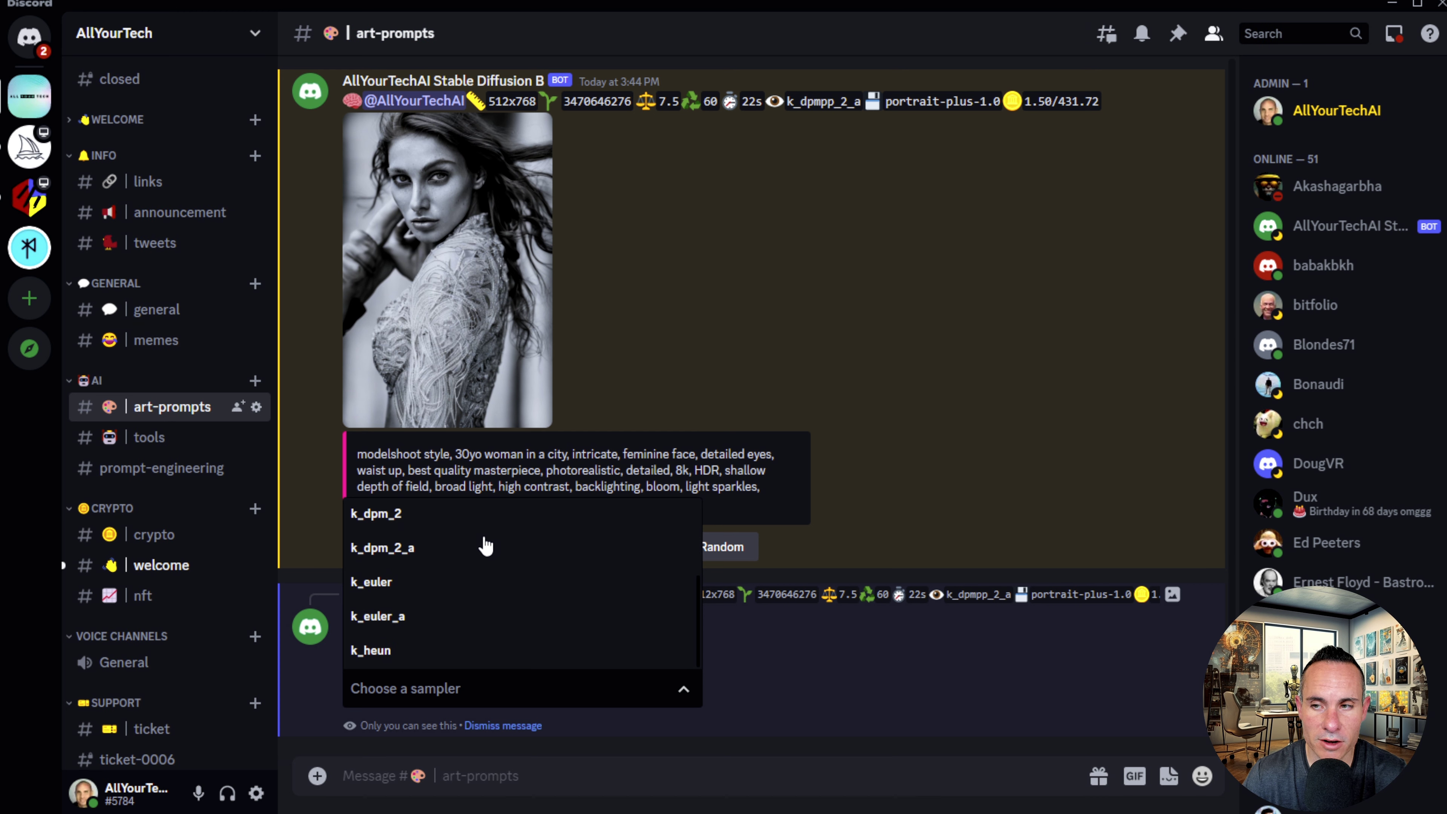
{"action": "left_click", "coordinate": [391, 584]}
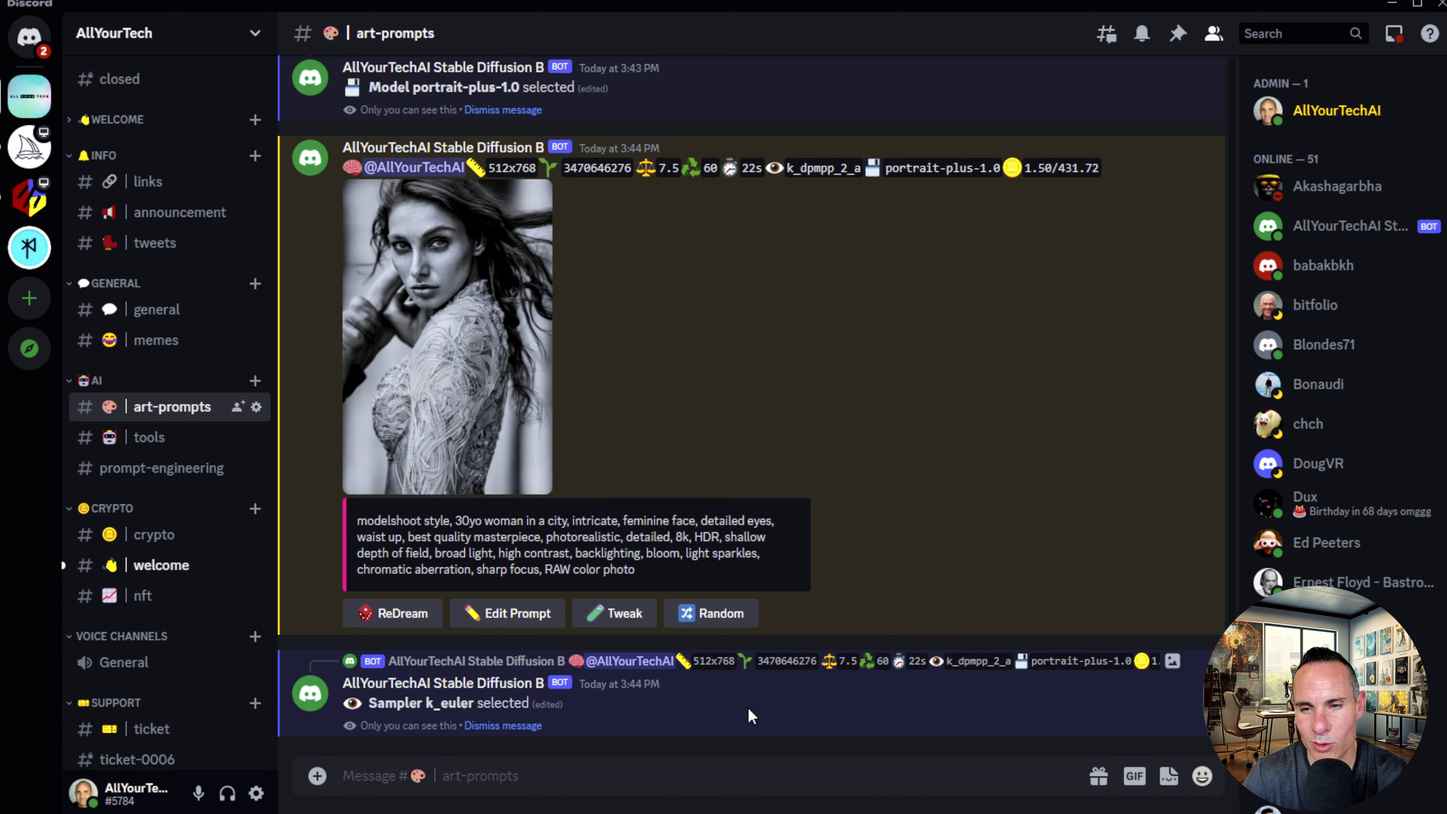
{"action": "left_click", "coordinate": [430, 456]}
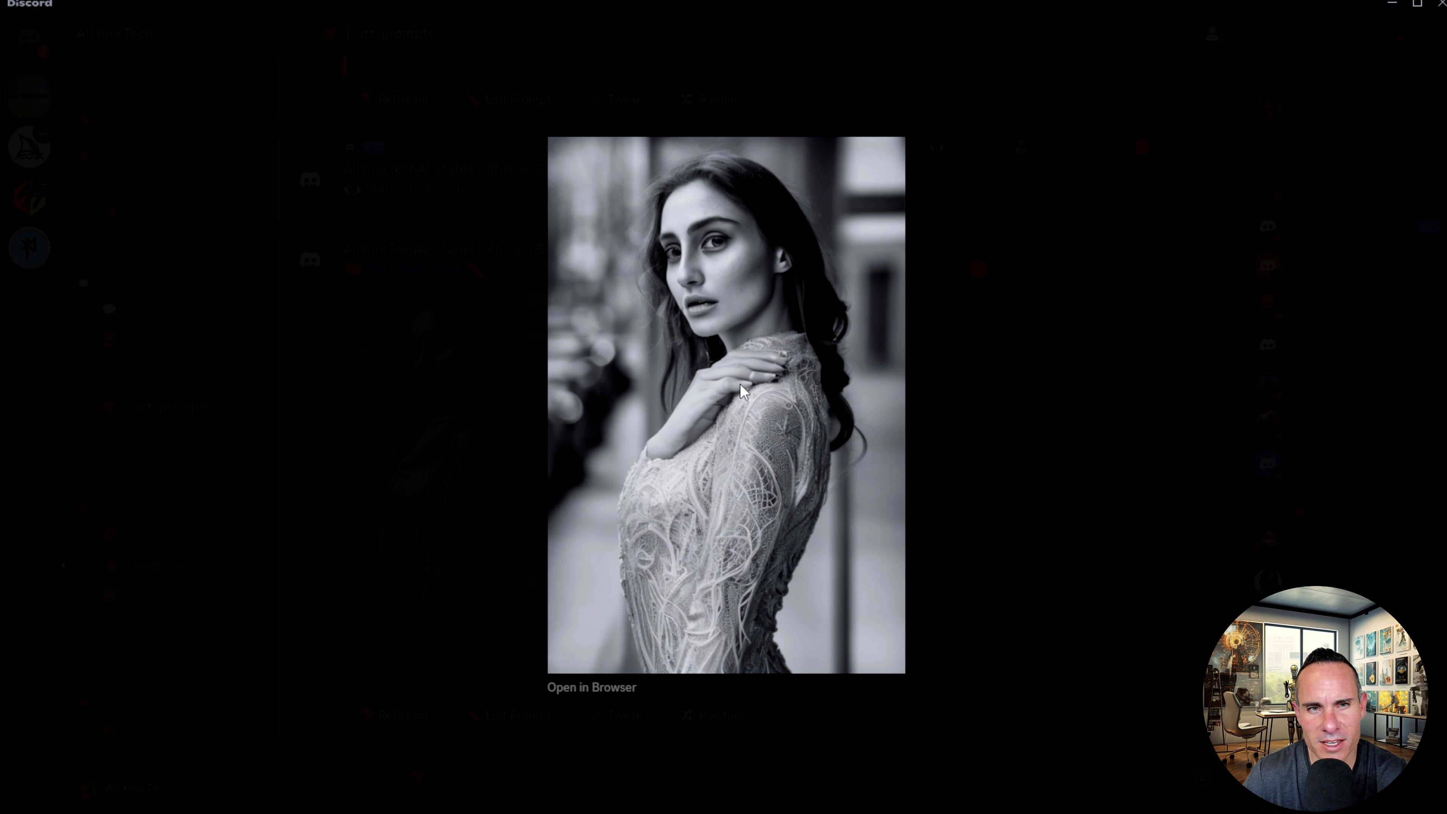
{"action": "left_click", "coordinate": [966, 430]}
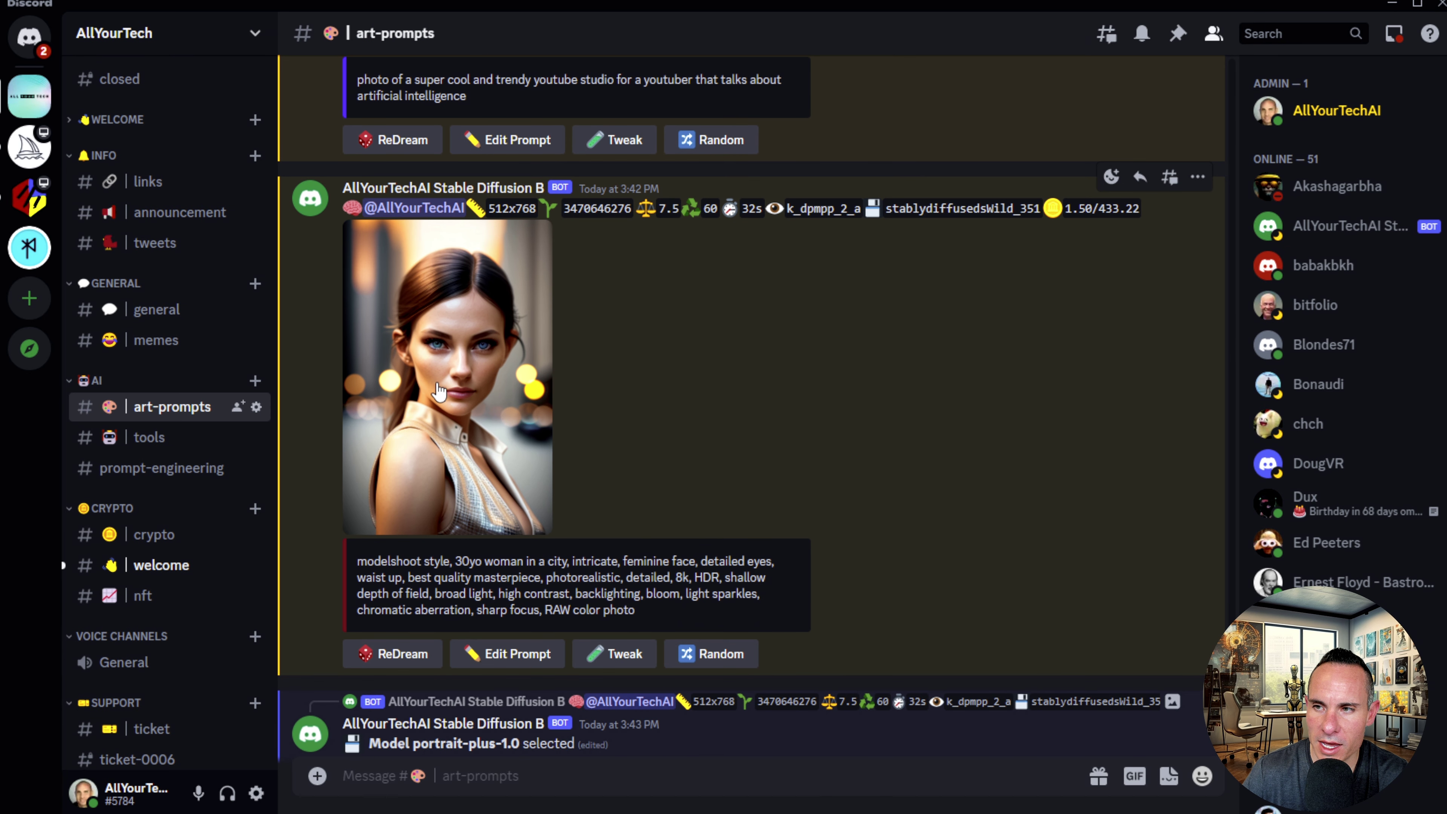
- Upscale the original colour portrait of the woman 2x, view the upscaled image enlarged, and close the preview
{"action": "left_click", "coordinate": [623, 654]}
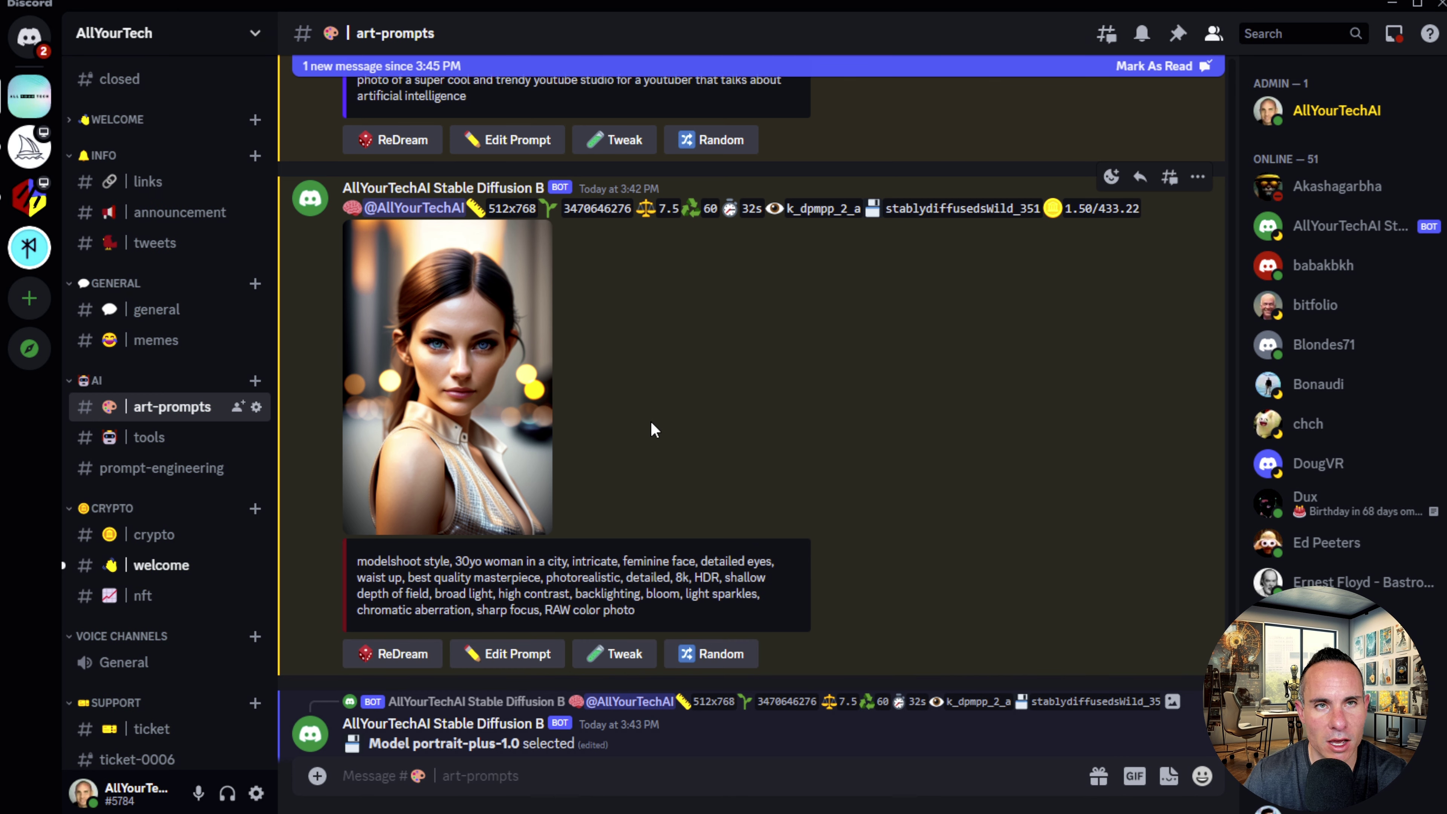
{"action": "scroll", "coordinate": [651, 419], "scroll_direction": "down", "scroll_amount": 10}
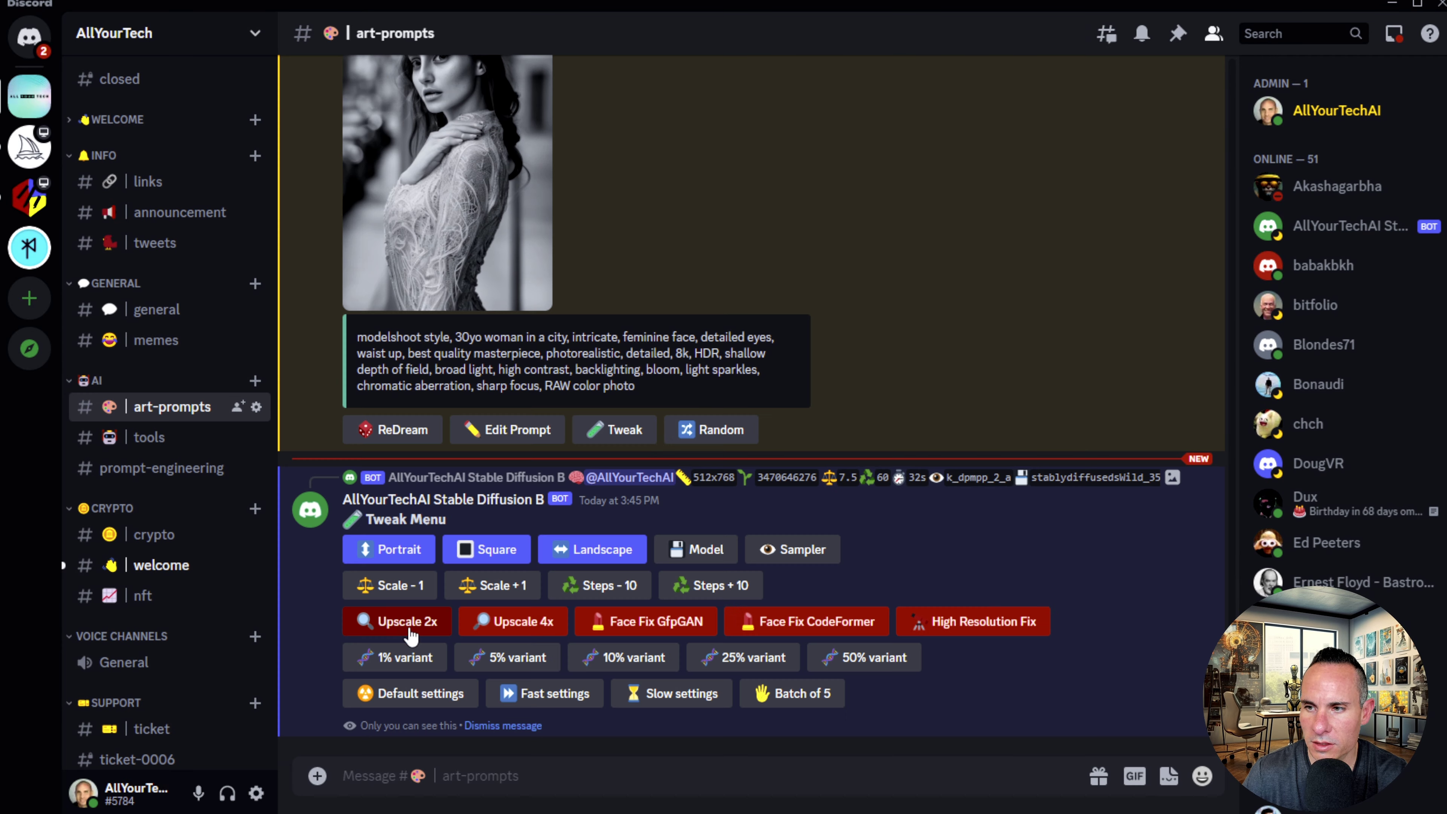
{"action": "left_click", "coordinate": [404, 622]}
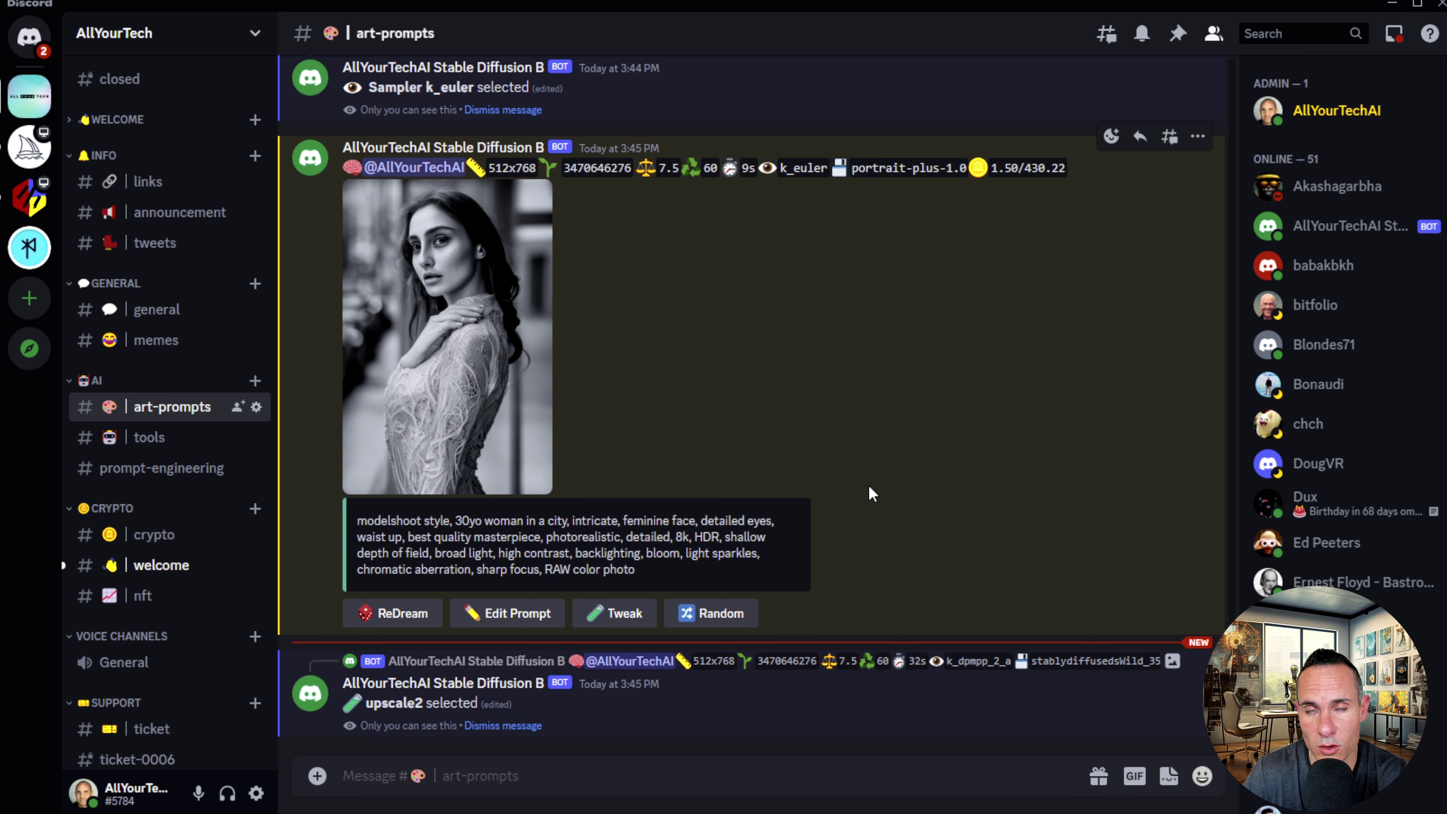
{"action": "left_click", "coordinate": [442, 425]}
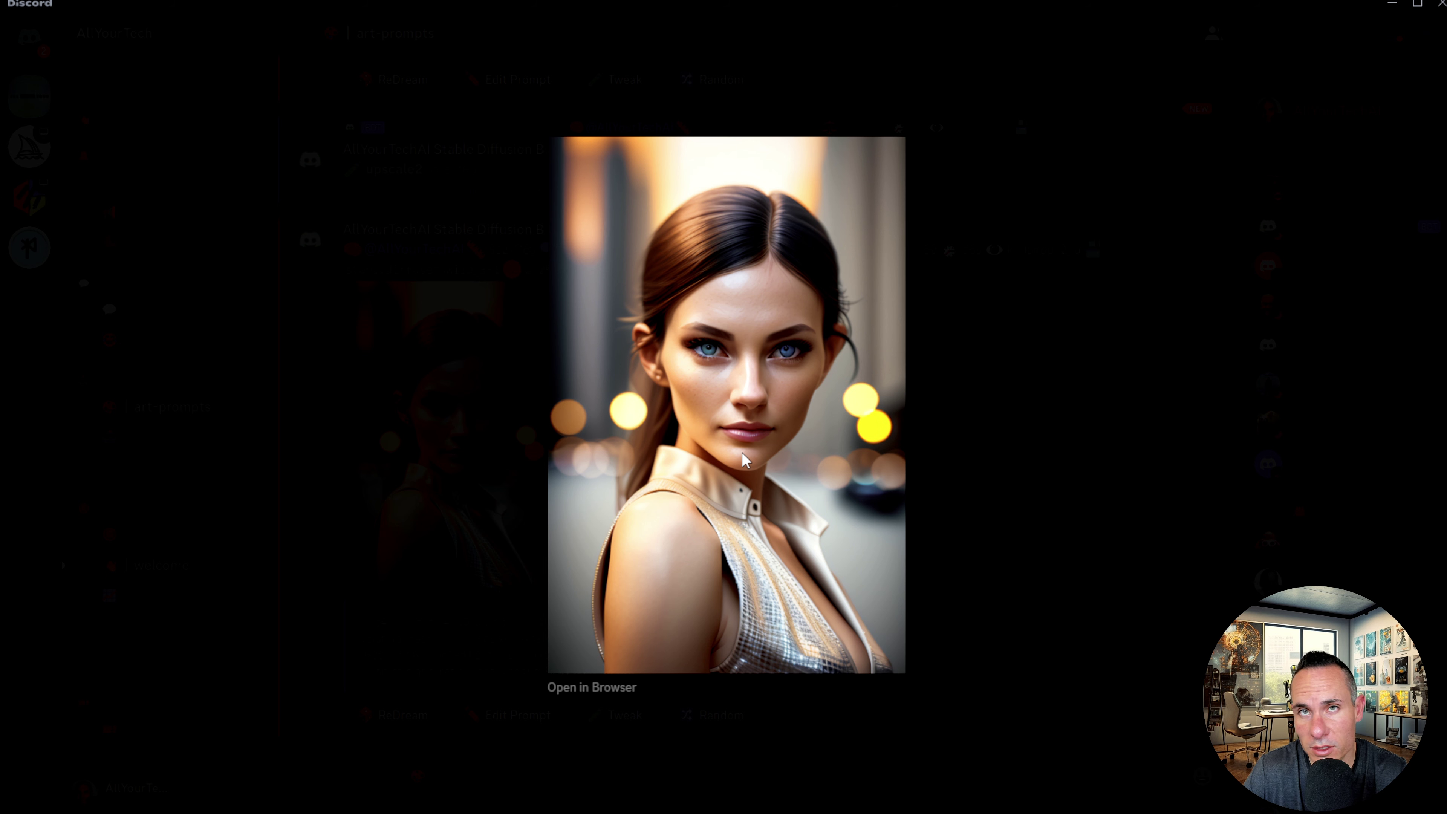
{"action": "left_click", "coordinate": [1007, 430]}
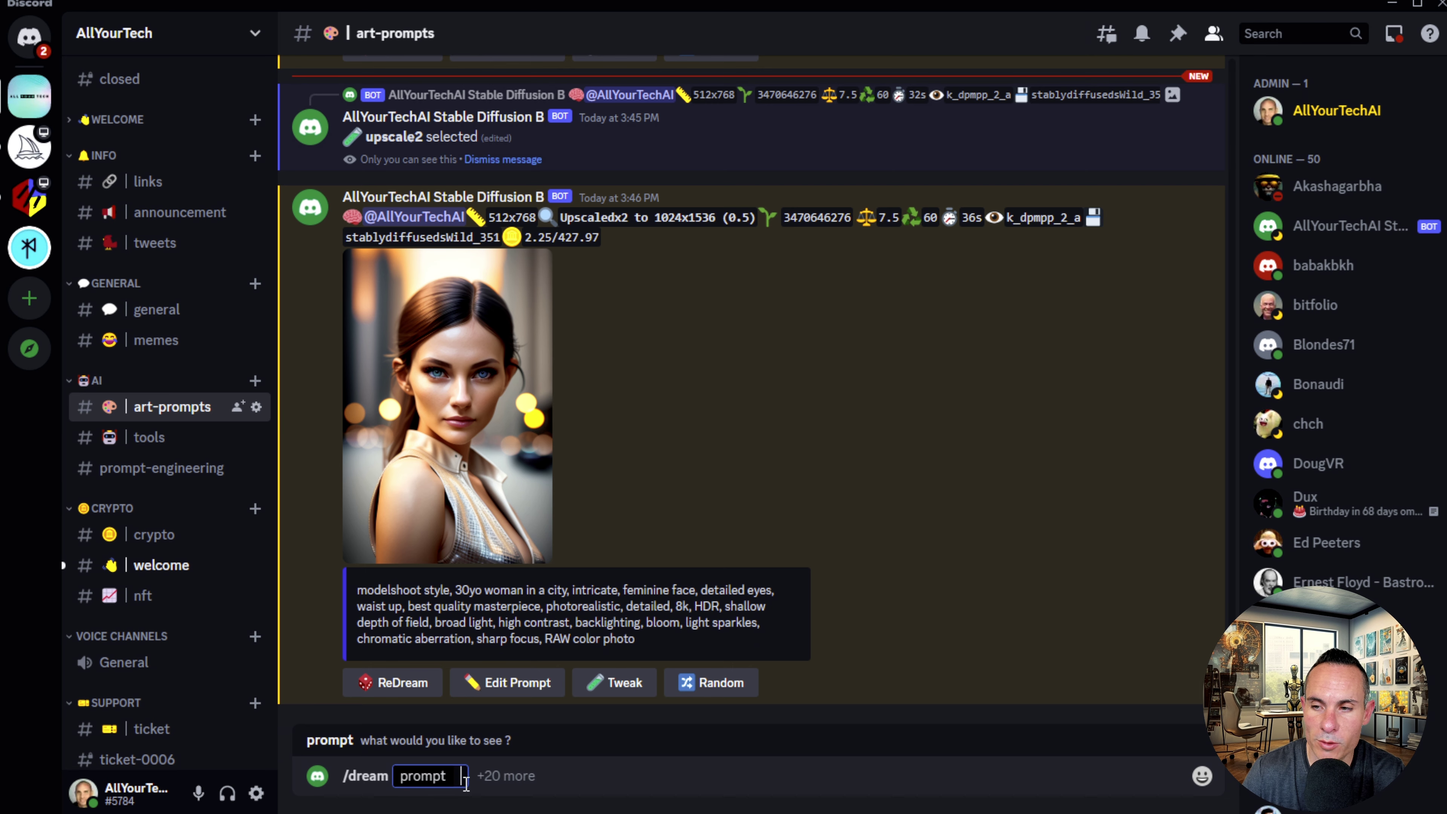
- Generate an image from the copied prompt starting "modelshoot style Imagine a world where technology has advanced significantly", and view it enlarged
{"action": "right_click", "coordinate": [466, 784]}
{"action": "left_click", "coordinate": [504, 766]}
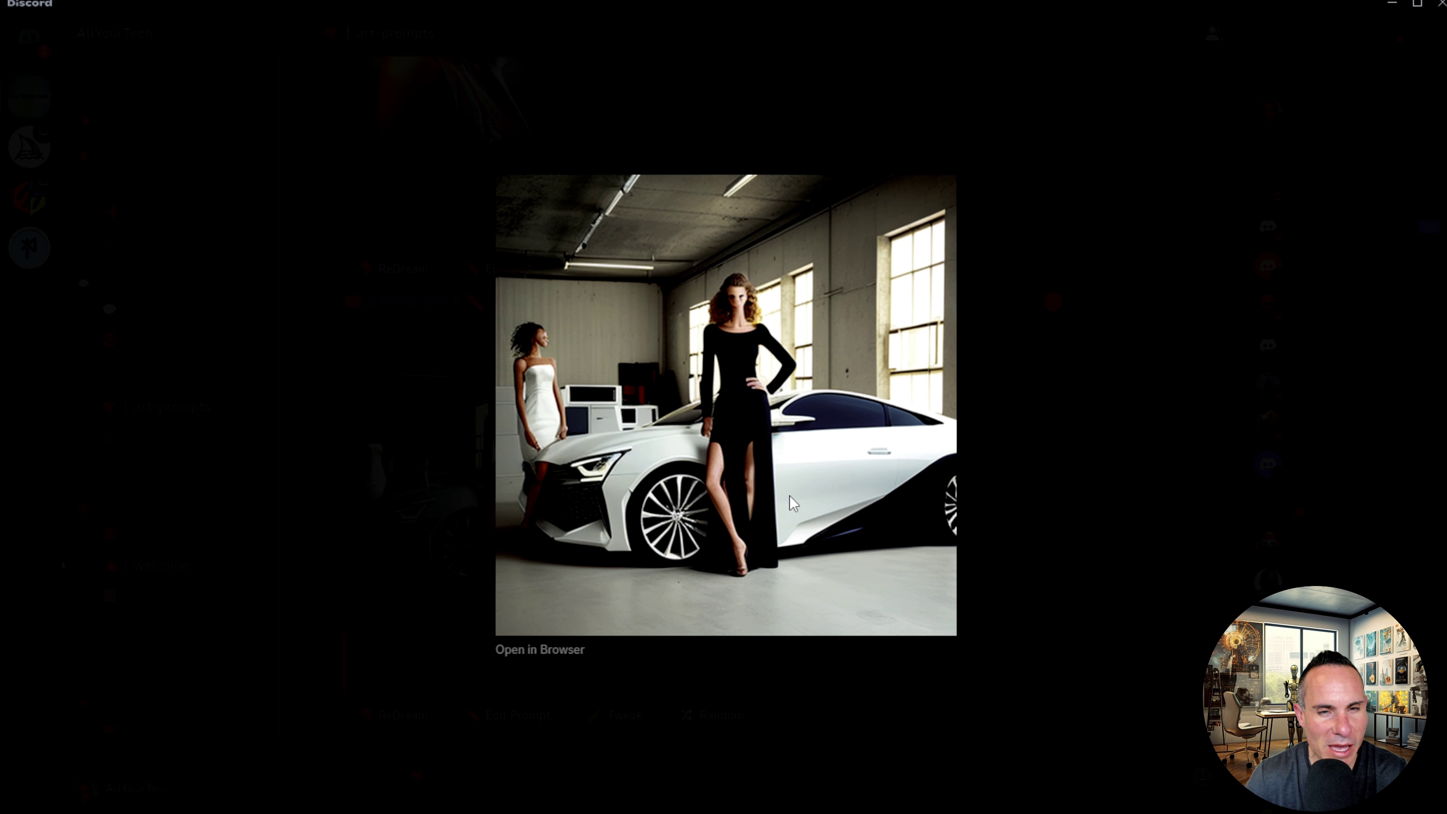
{"action": "left_click", "coordinate": [1043, 536]}
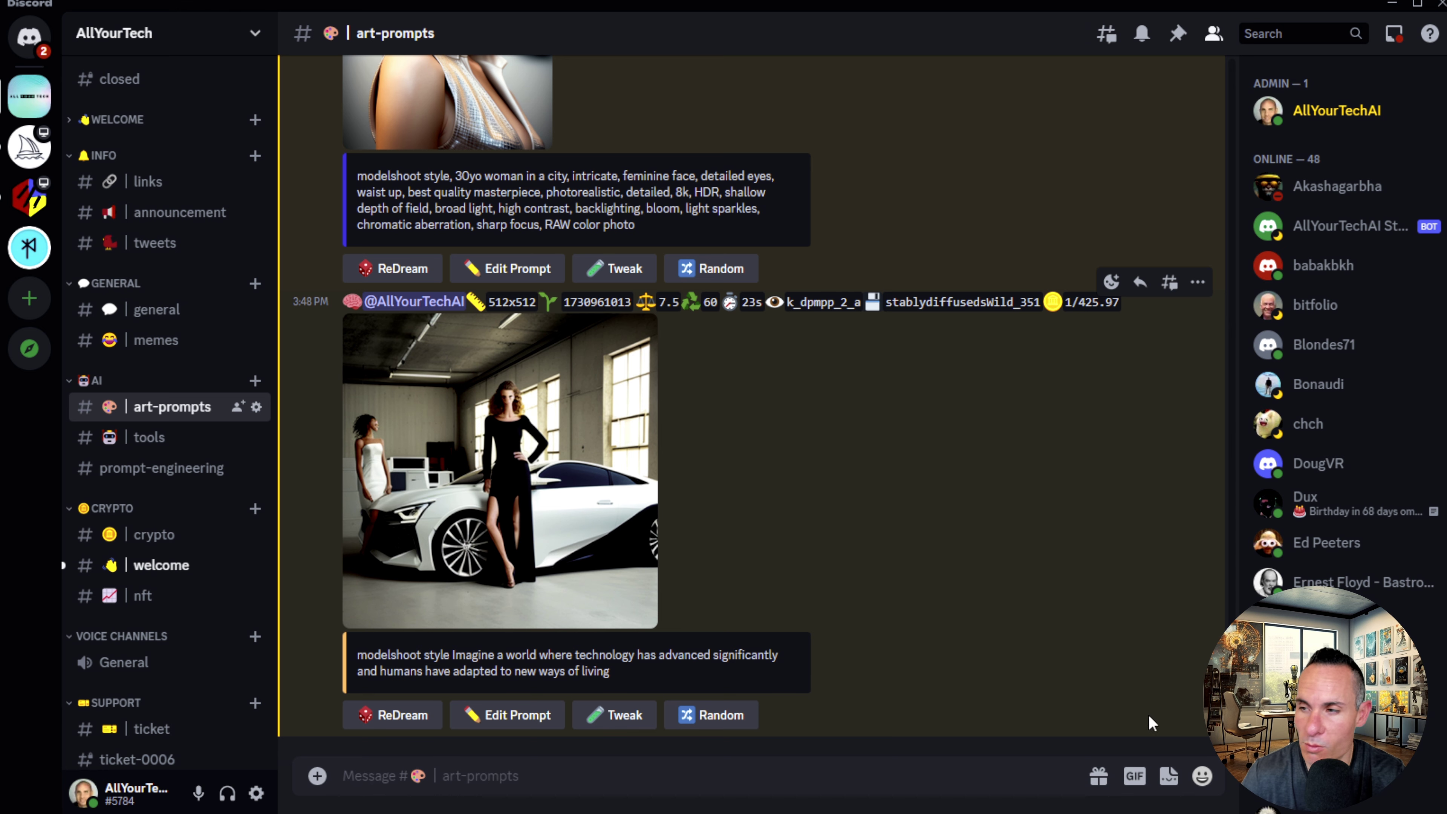
- Look back through the channel's earlier generated images and return to the latest one
{"action": "scroll", "coordinate": [1236, 605], "scroll_direction": "down", "scroll_amount": 10}
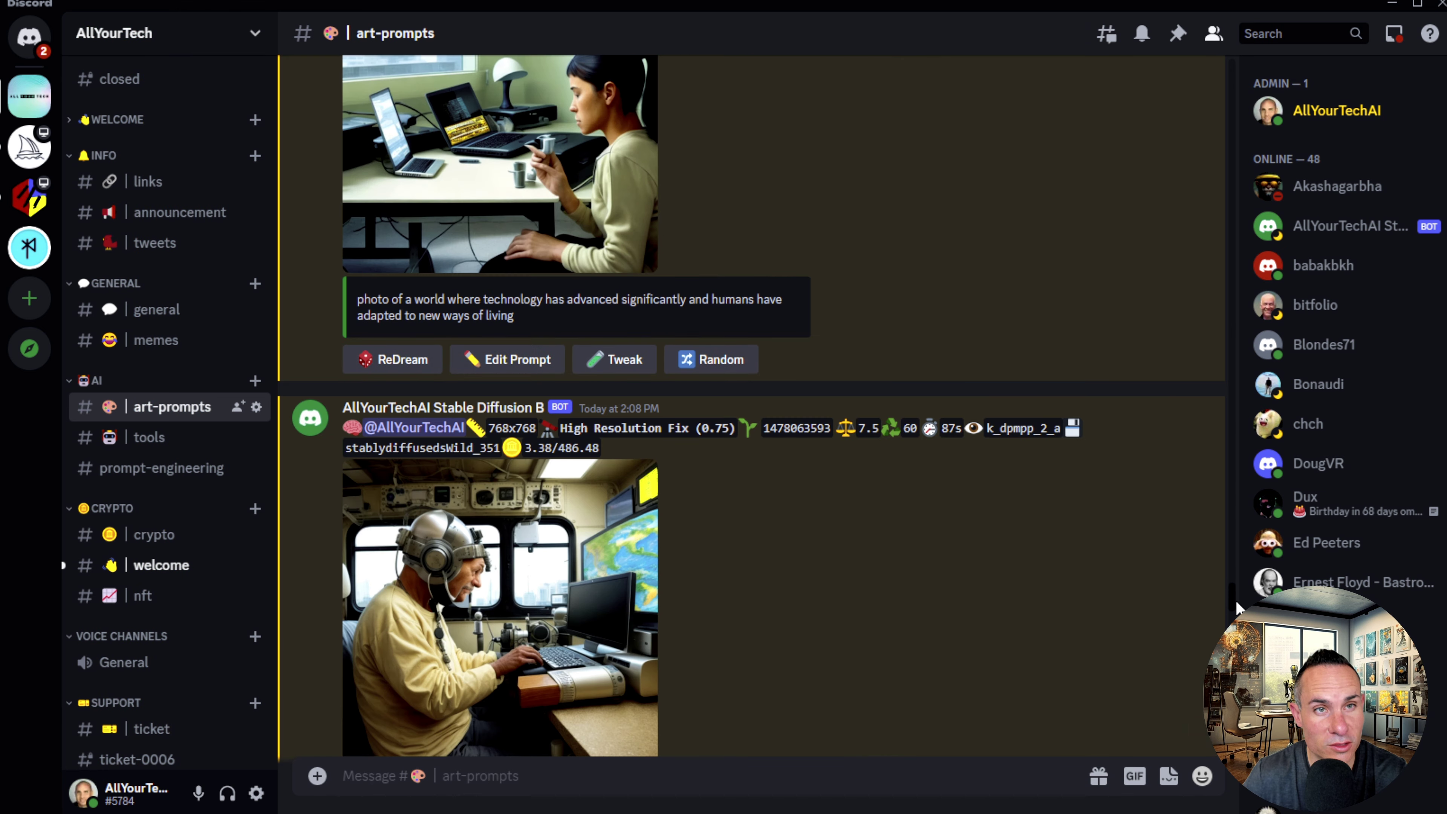
{"action": "scroll", "coordinate": [1235, 605], "scroll_direction": "up", "scroll_amount": 10}
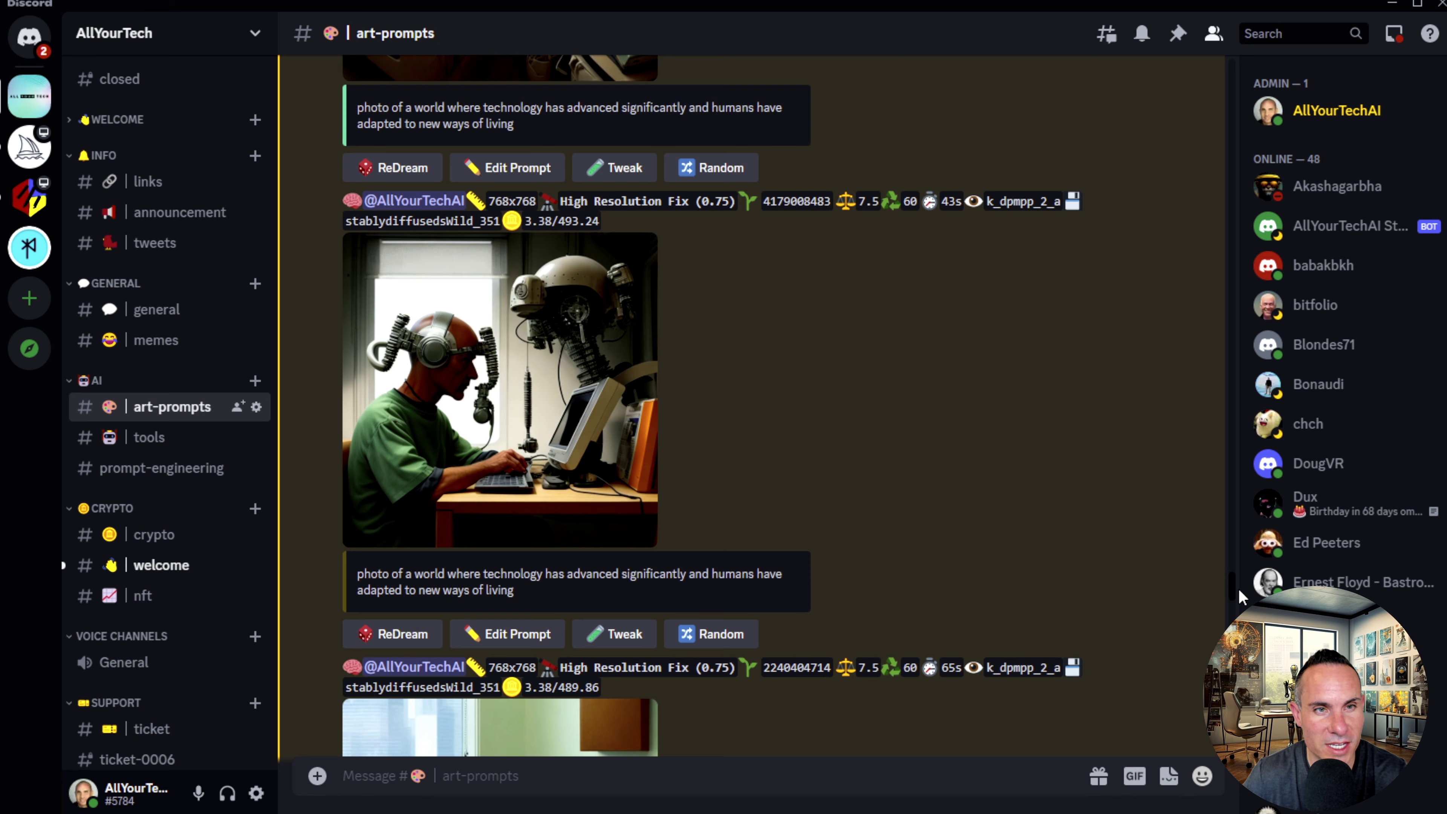
{"action": "left_click_drag", "start_coordinate": [1238, 588], "coordinate": [1239, 559]}
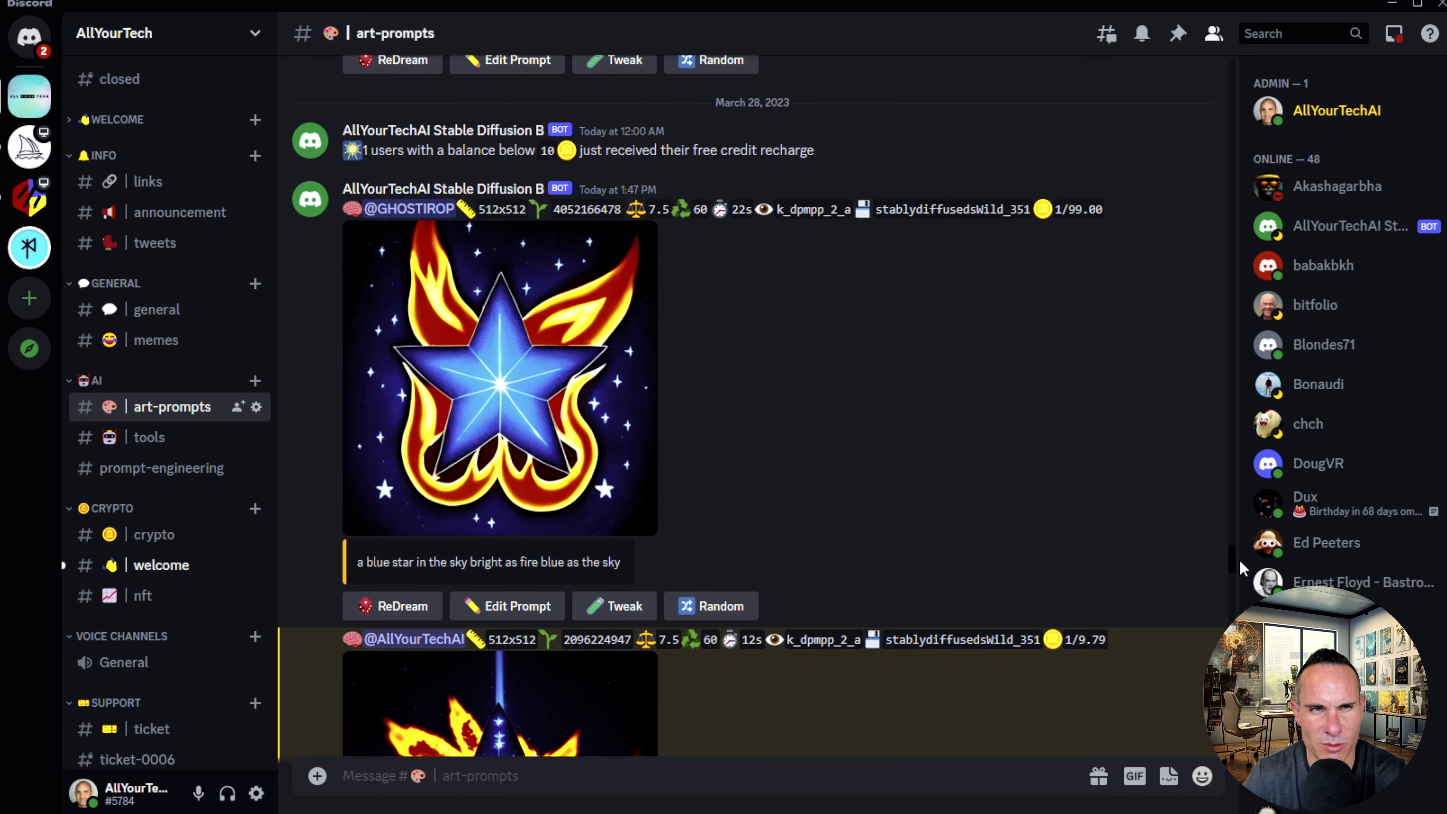
{"action": "scroll", "coordinate": [1240, 550], "scroll_direction": "down", "scroll_amount": 10}
{"action": "scroll", "coordinate": [1240, 548], "scroll_direction": "up", "scroll_amount": 3}
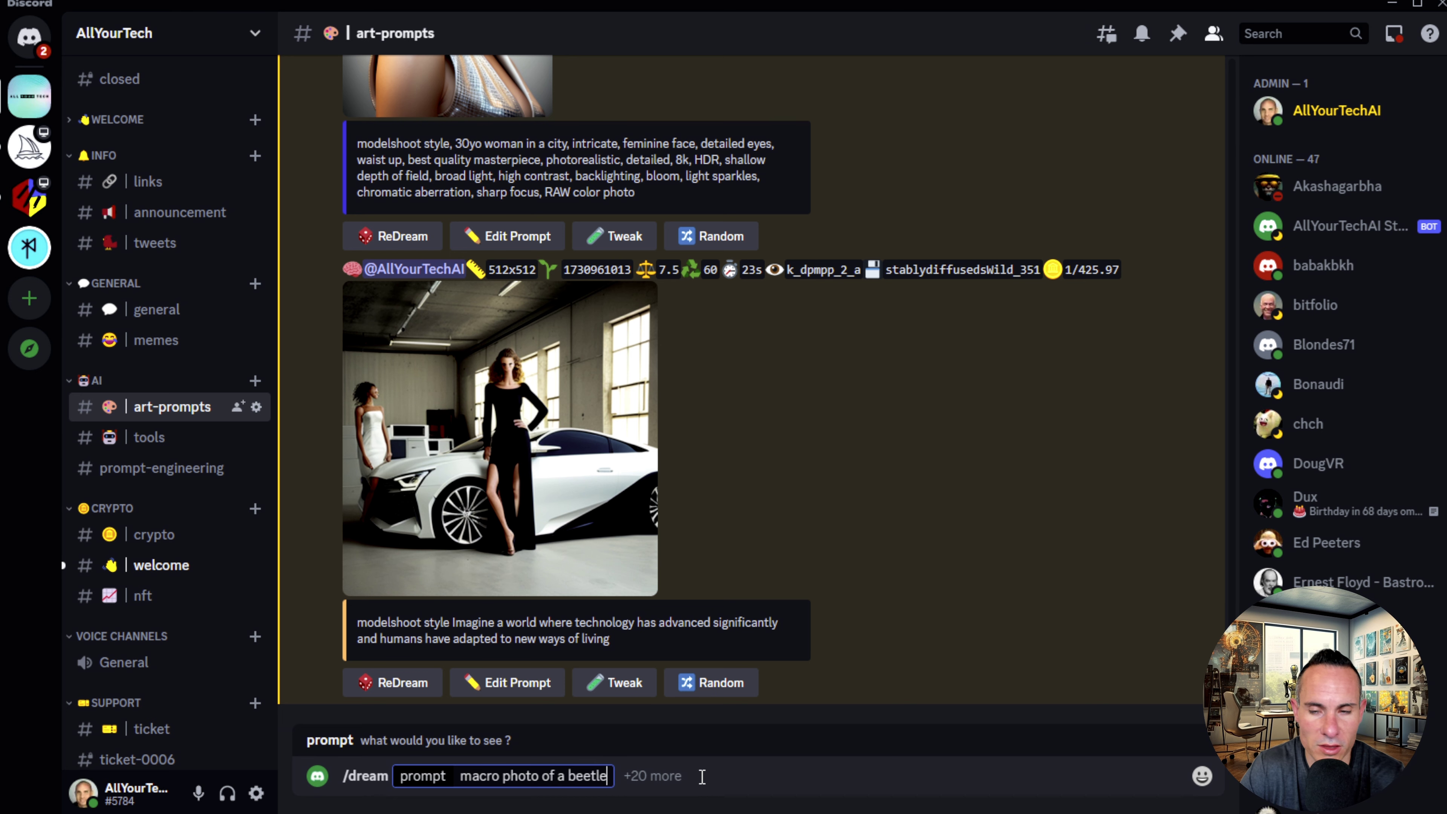
- Send the /dream prompt "macro photo of a beetle" and upscale the generated image 4x, viewing each result enlarged
{"action": "key", "text": "Return"}
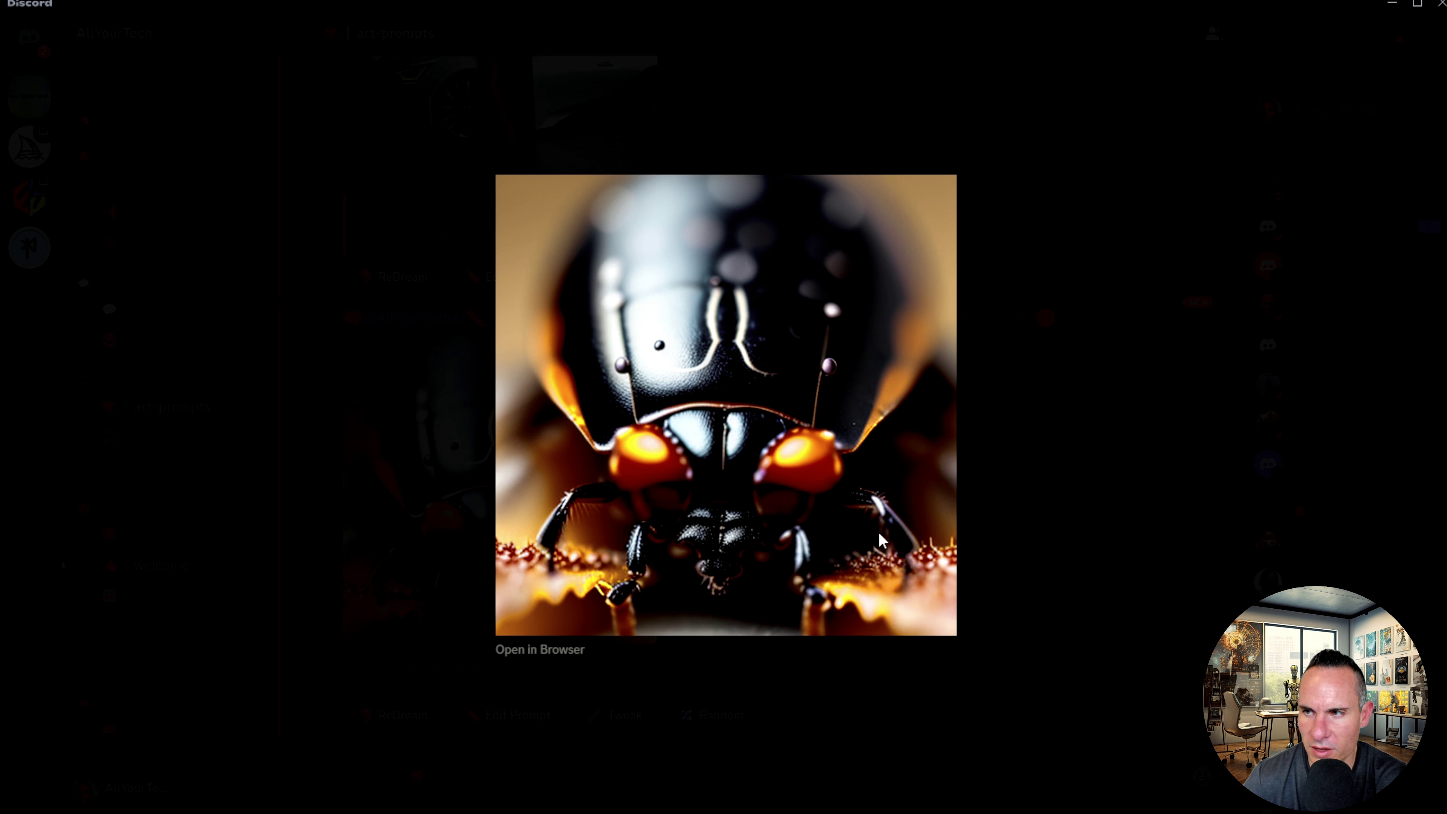
{"action": "left_click", "coordinate": [1073, 483]}
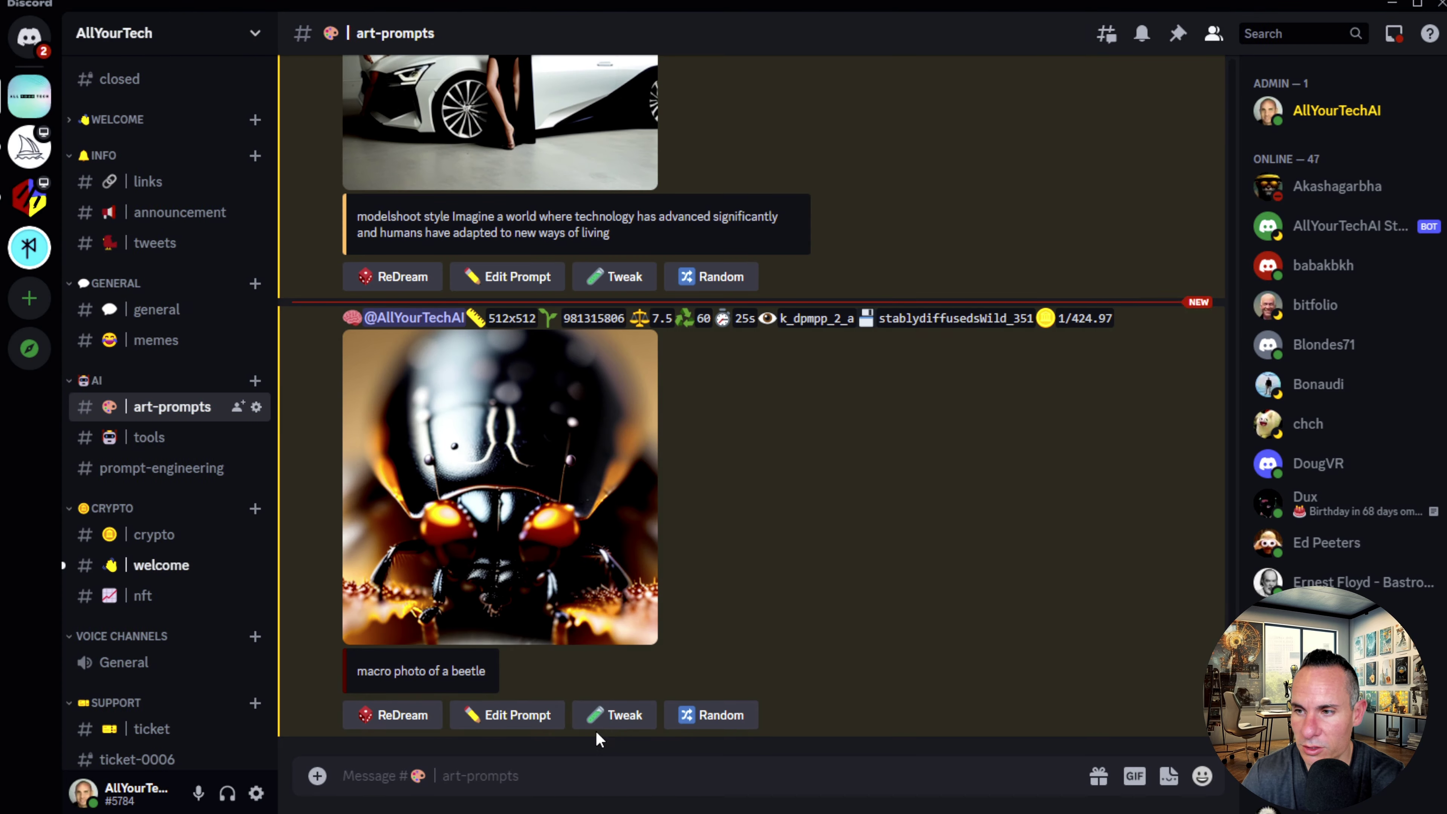
{"action": "left_click", "coordinate": [614, 715]}
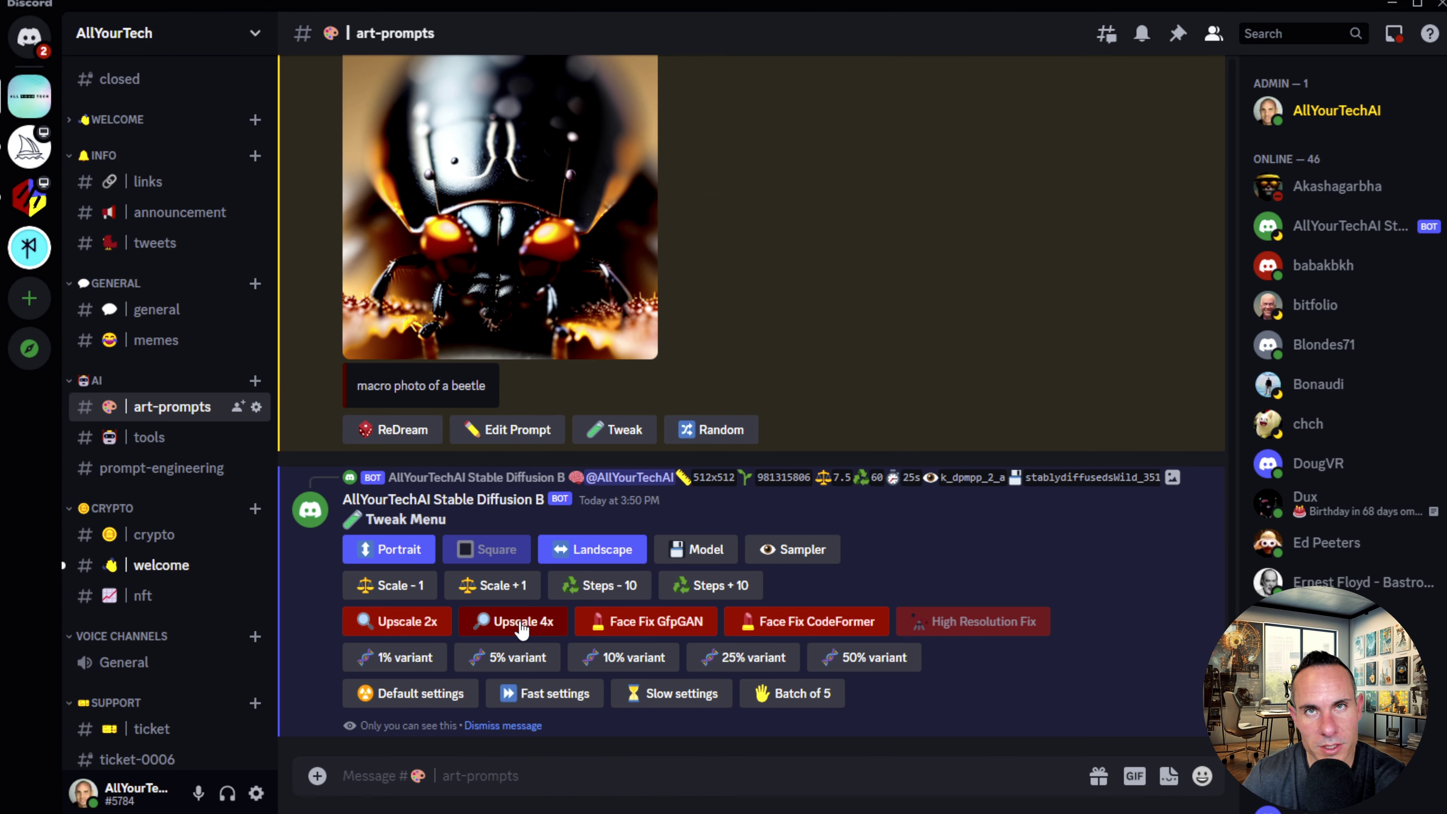
{"action": "left_click", "coordinate": [521, 630]}
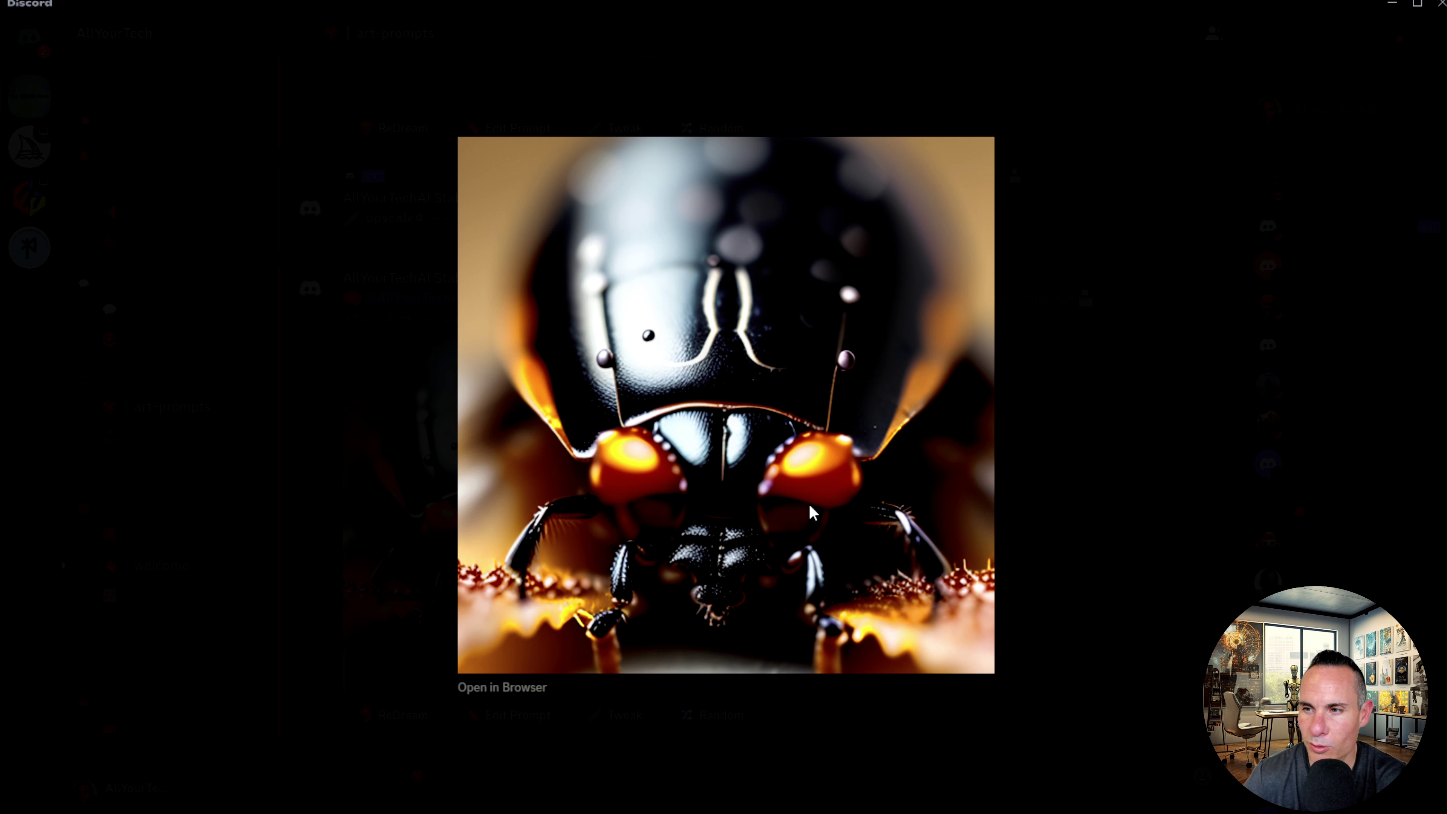
{"action": "left_click", "coordinate": [1070, 475]}
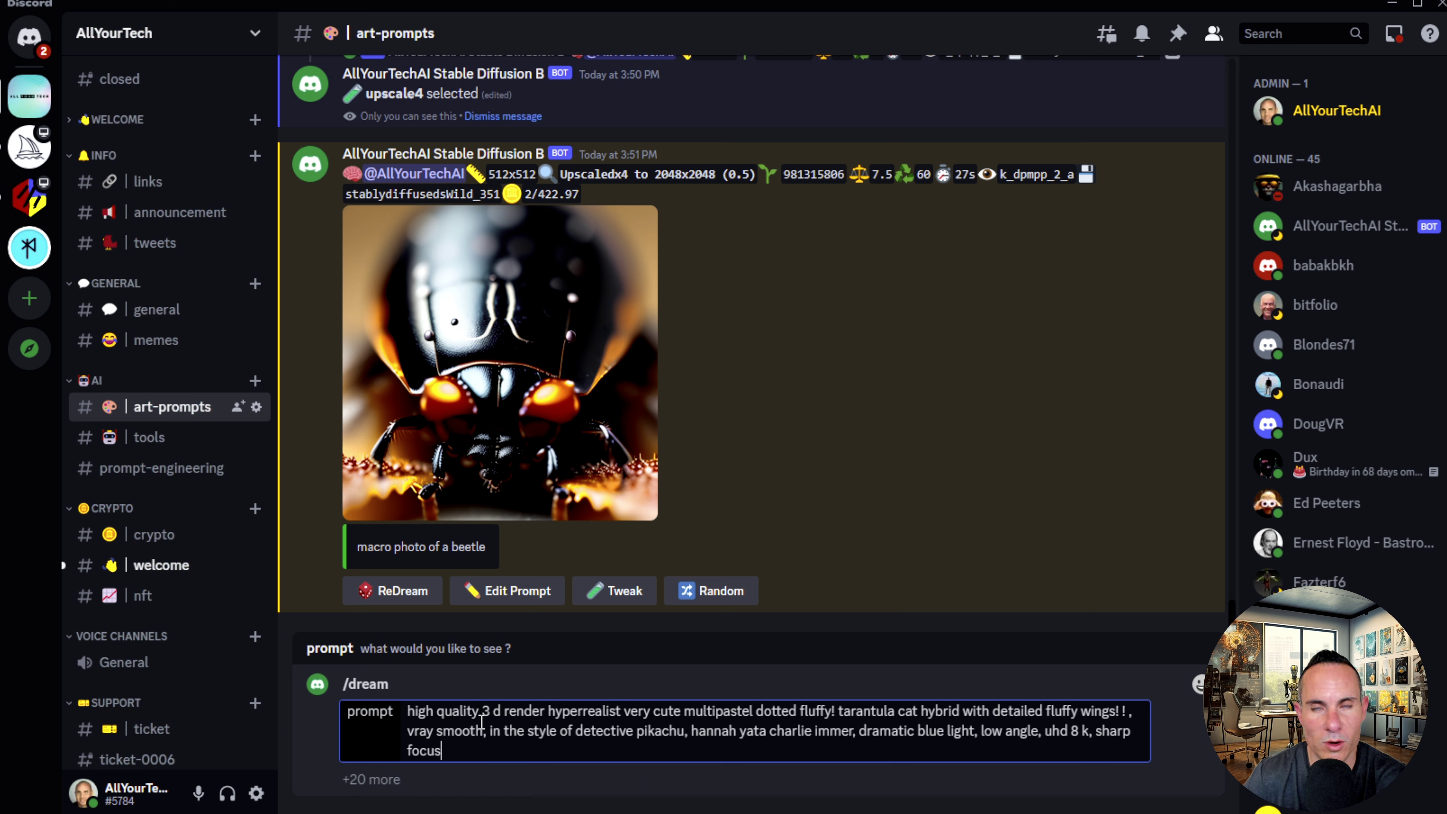
- Correct "3 d" to "3d" in the fluffy tarantula cat hybrid prompt, send the /dream command, and view the generated image enlarged
{"action": "left_click", "coordinate": [493, 712]}
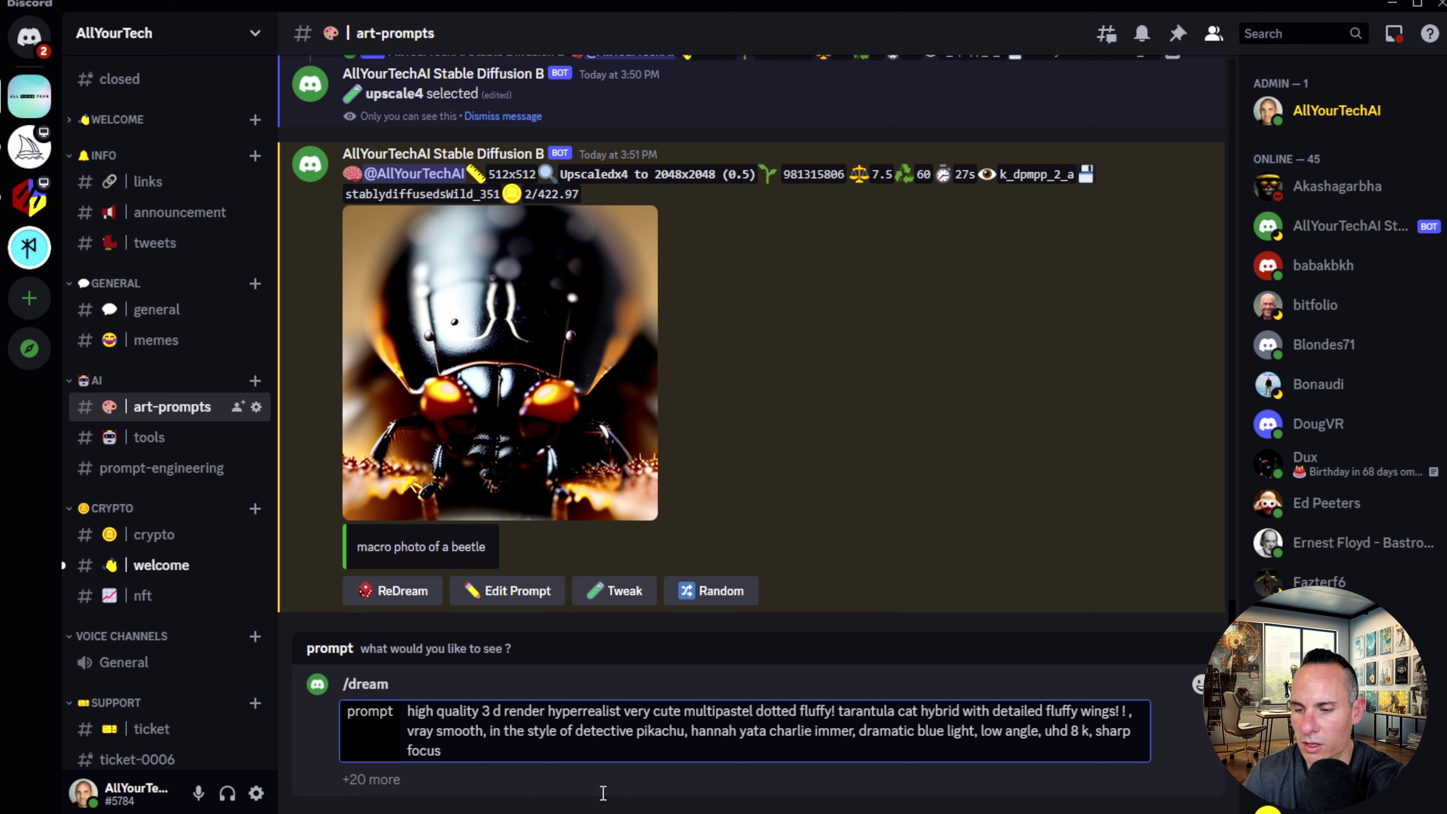
{"action": "key", "text": "BackSpace"}
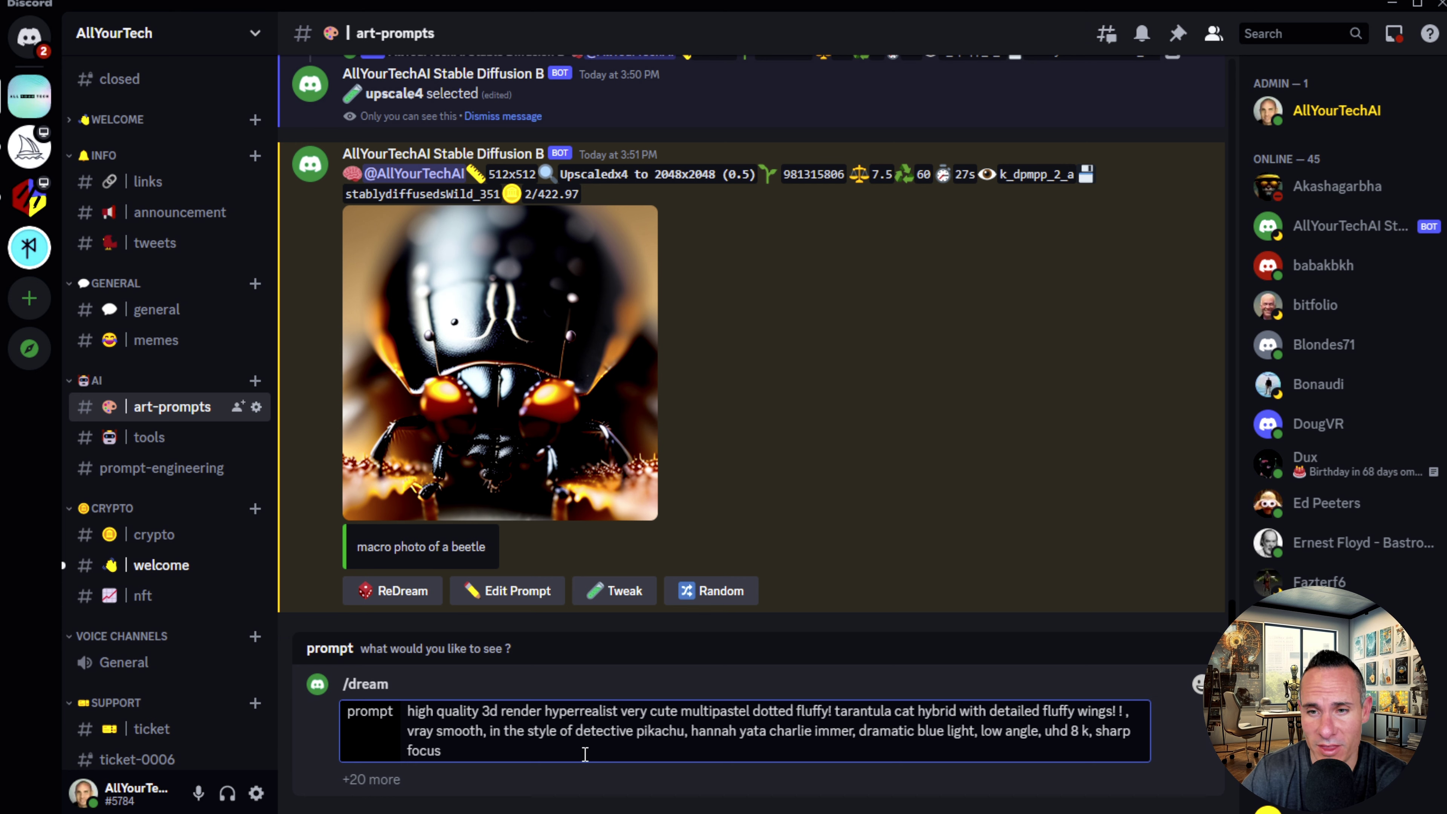
{"action": "key", "text": "Return"}
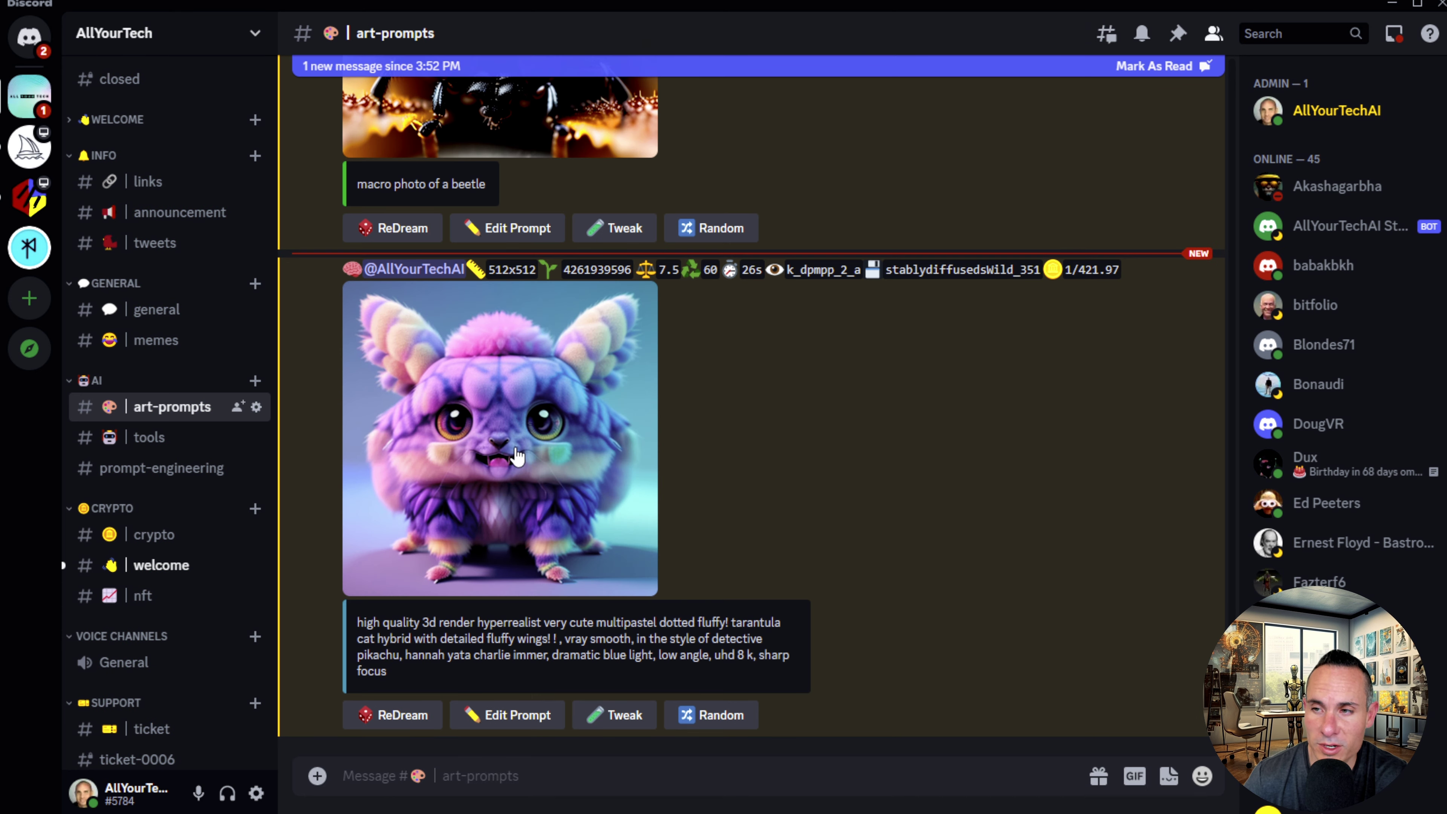
{"action": "left_click", "coordinate": [517, 456]}
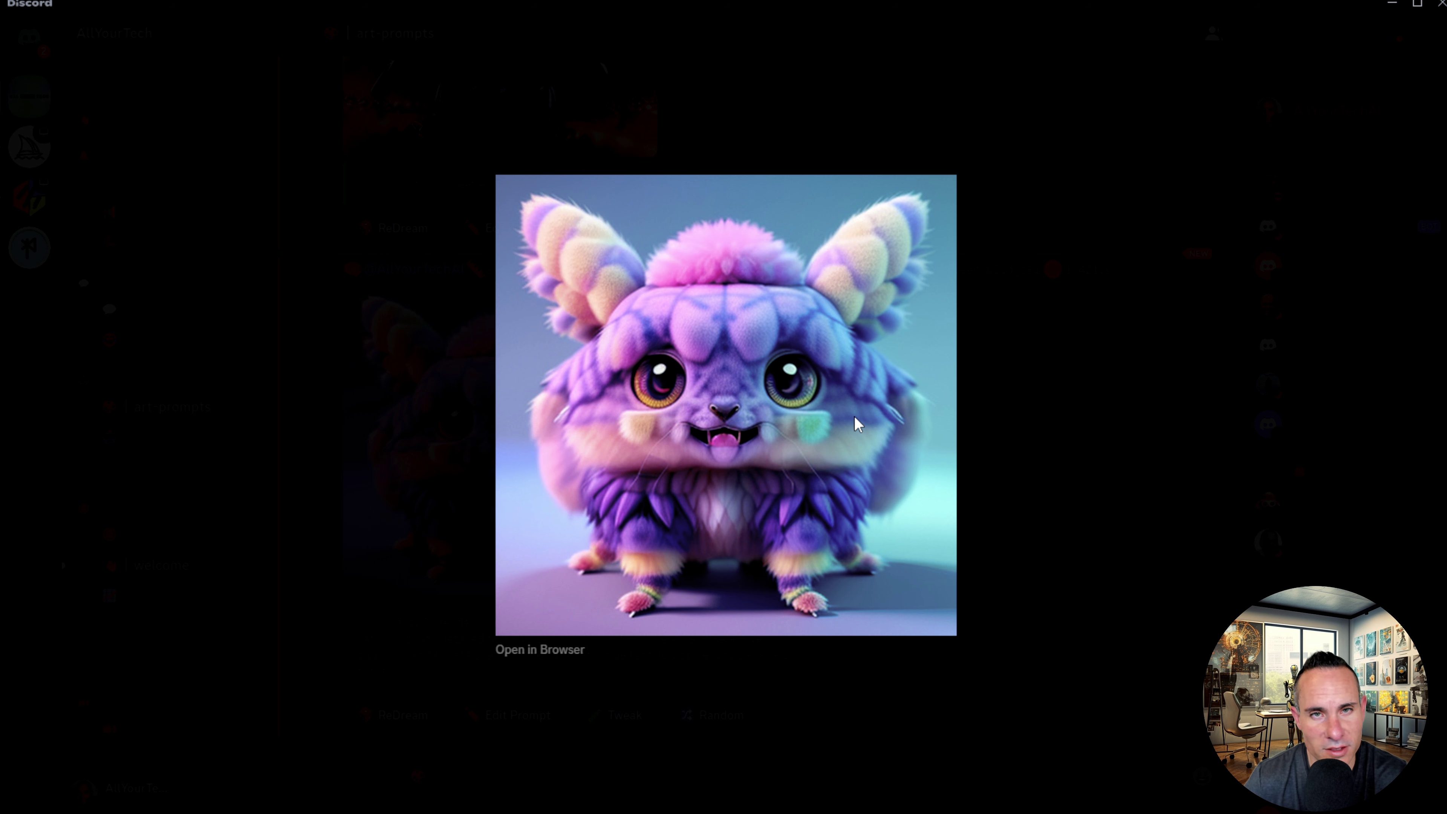
- Close the preview and enter a /dream command with the prompt starting "Editorial Style photo Low Angle Industrial Kitchen Island with Bar Stools"
{"action": "left_click", "coordinate": [453, 775]}
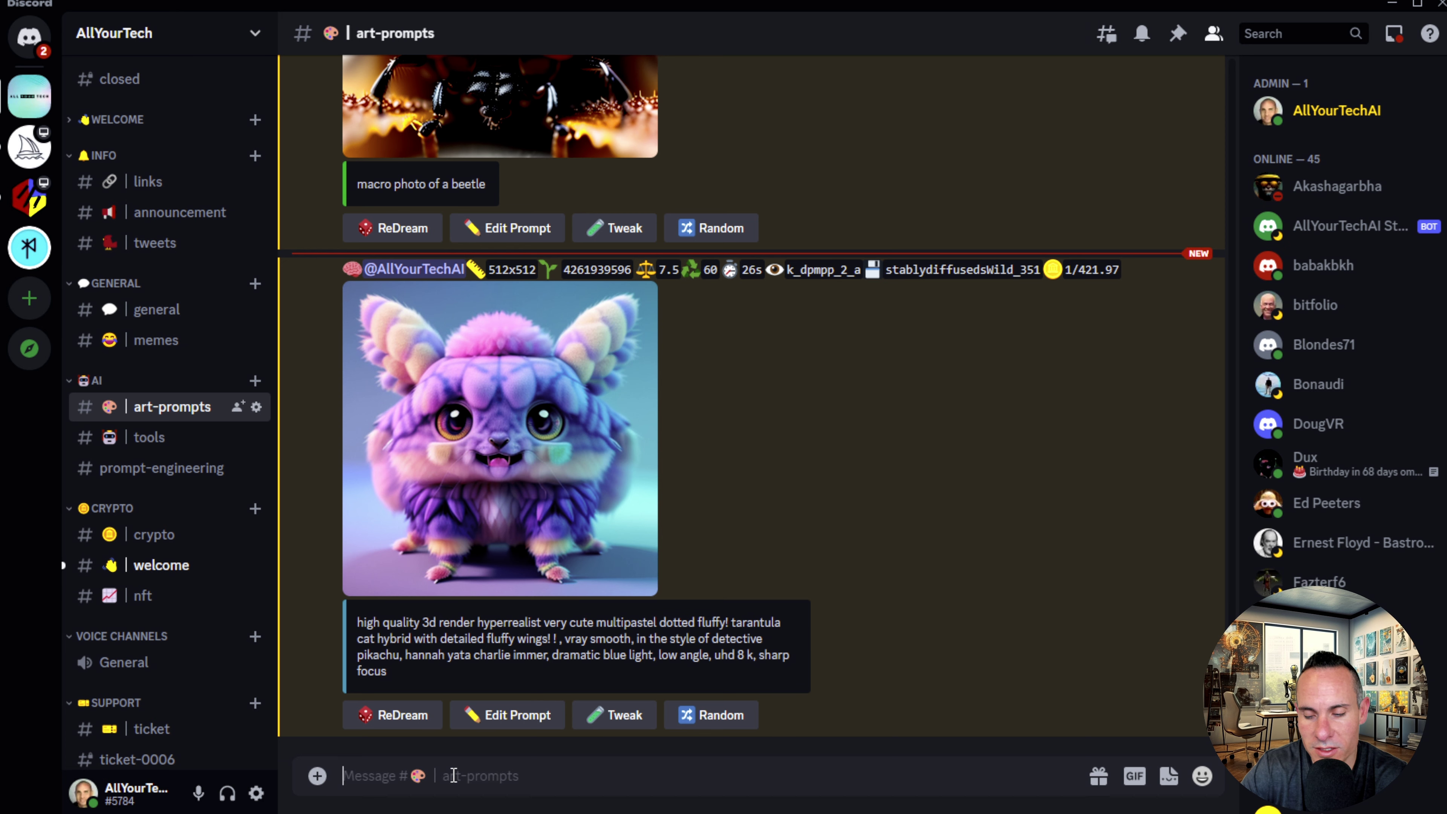
{"action": "type", "text": "/dram"}
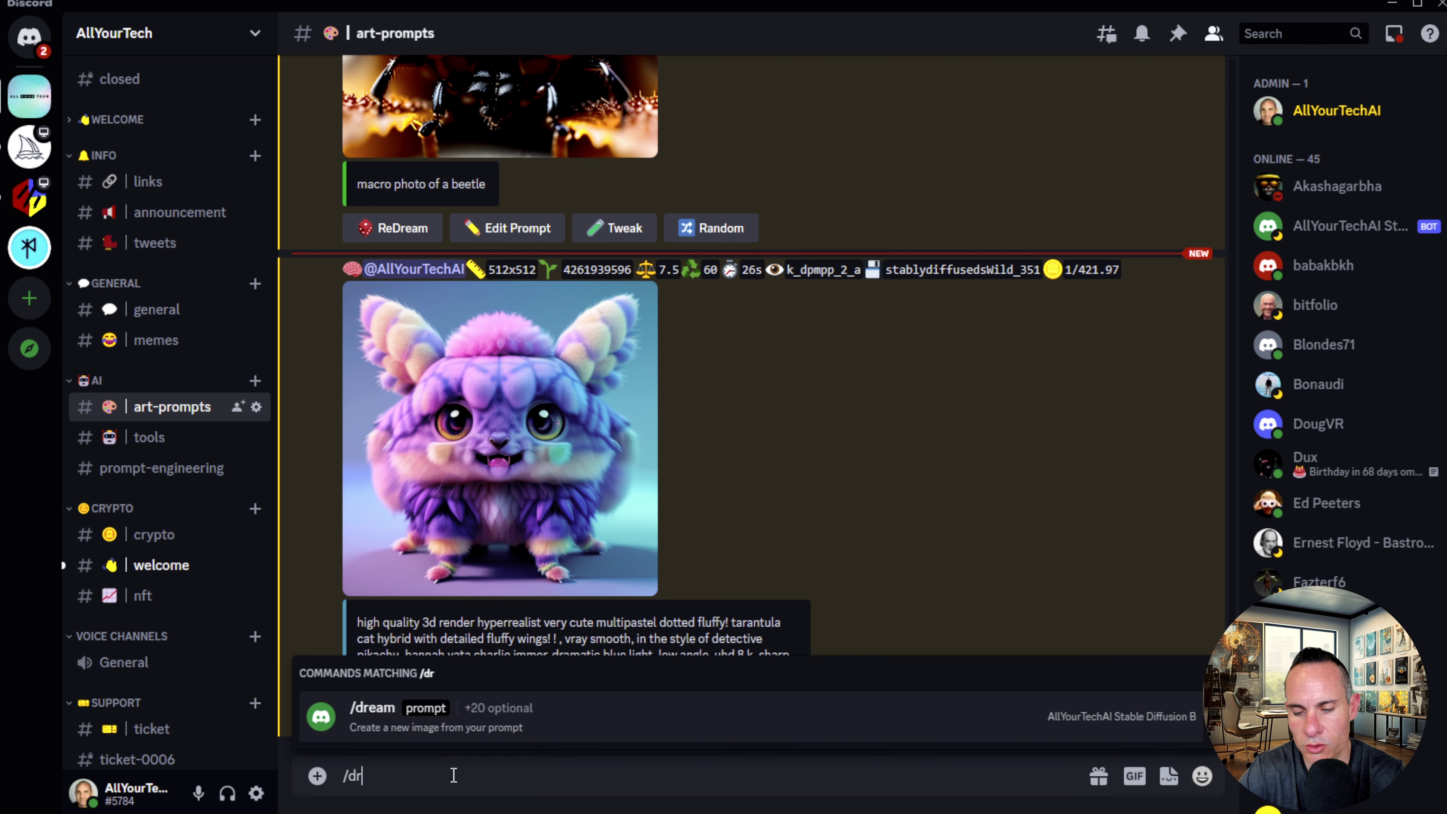
{"action": "key", "text": "BackSpace"}
{"action": "key", "text": "BackSpace"}
{"action": "type", "text": "eam"}
{"action": "key", "text": "Tab"}
{"action": "type", "text": "Editorial Style photo Low Angle Industrial Kitchen Island with Bar Stools Rough, Rustic, Textured Metal Fixtures Neutral, Industrial Restoration Industrial Lighting Los Angeles Early Morning Edgy Industrial"}
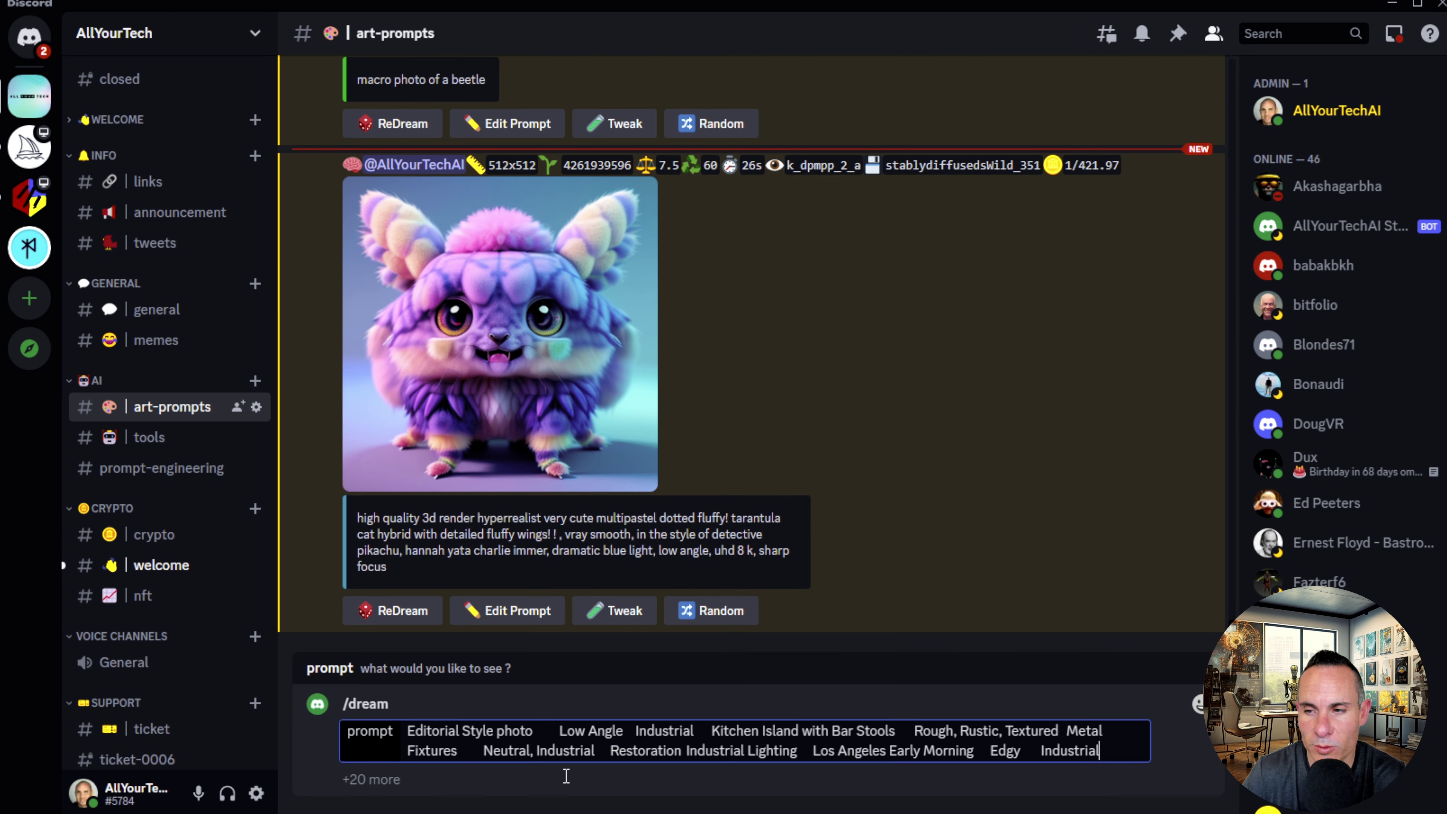